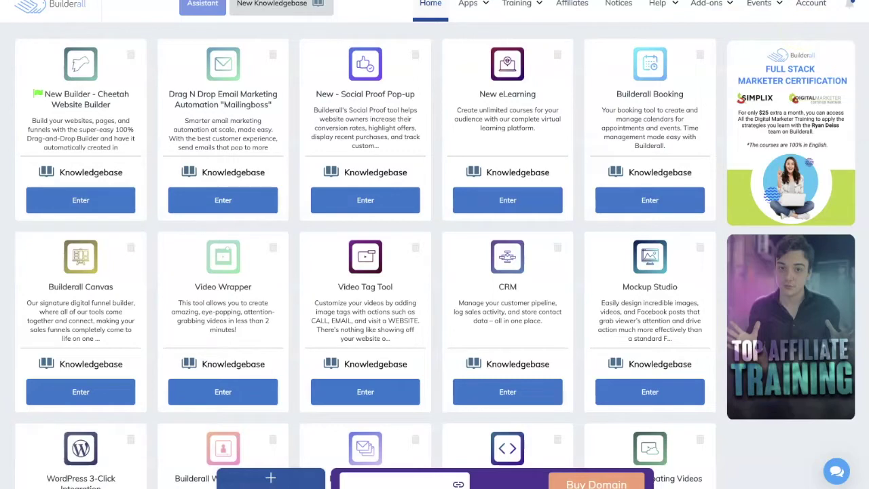
- Open the Social Proof note and highlight Step 1 (page setup) and Step 4 (assigning the popup in the form)
left_click(788, 0)
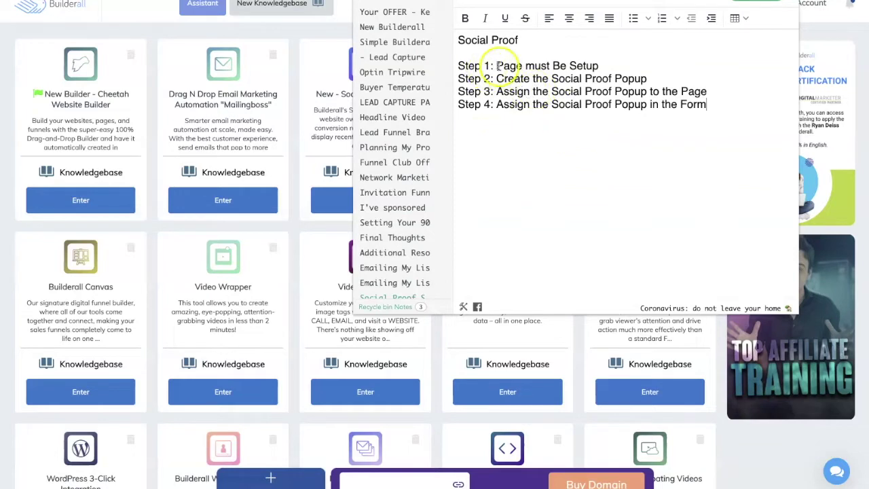
left_click_drag(496, 65, 609, 65)
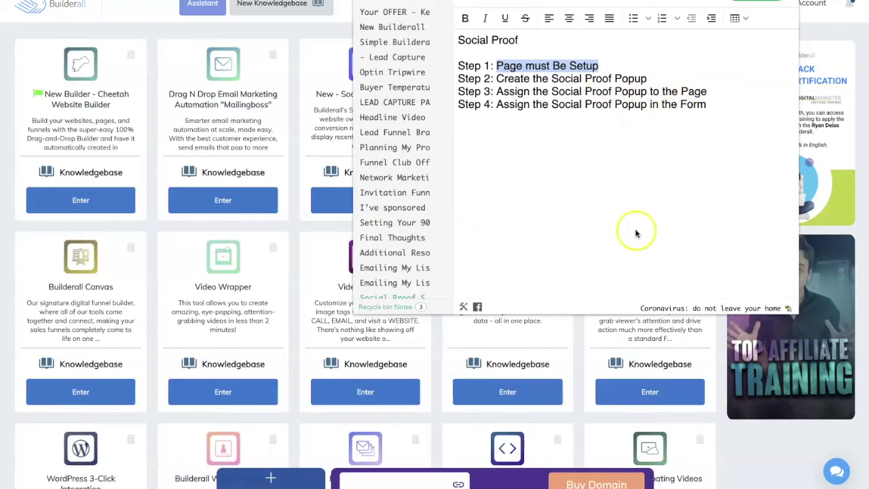
left_click_drag(496, 106, 726, 105)
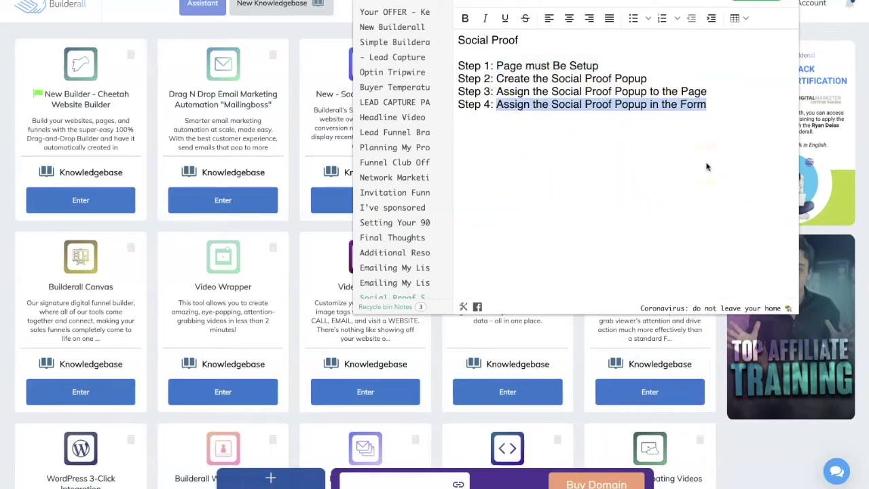
- Close the notes, browse the apps grid, search the tools for 'social', then open Funnel Club
left_click(344, 26)
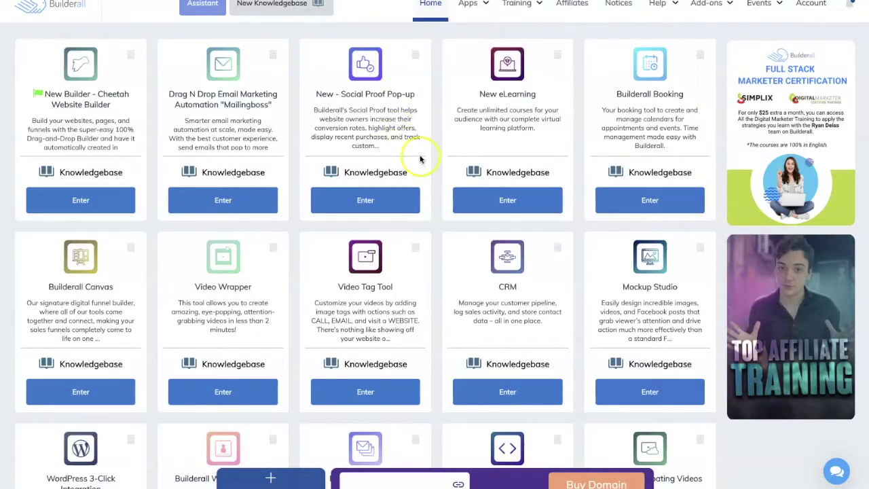
scroll(421, 178, "down", 1)
scroll(422, 178, "down", 9)
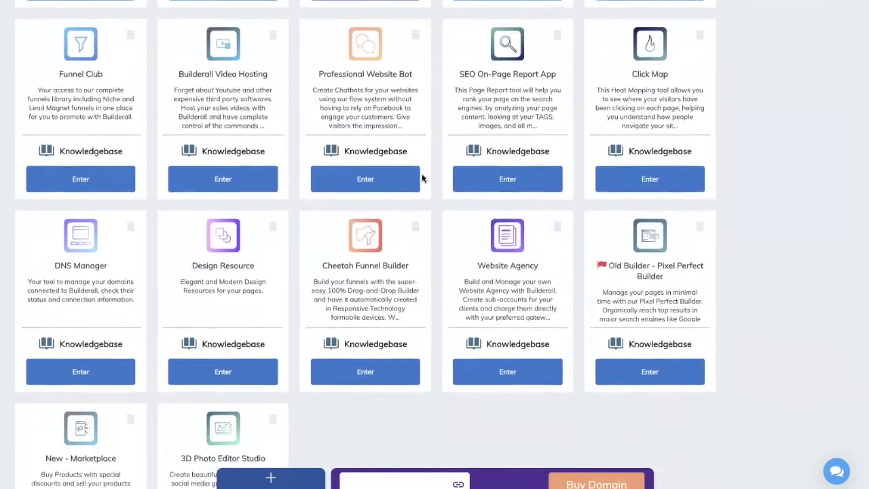
scroll(422, 173, "up", 9)
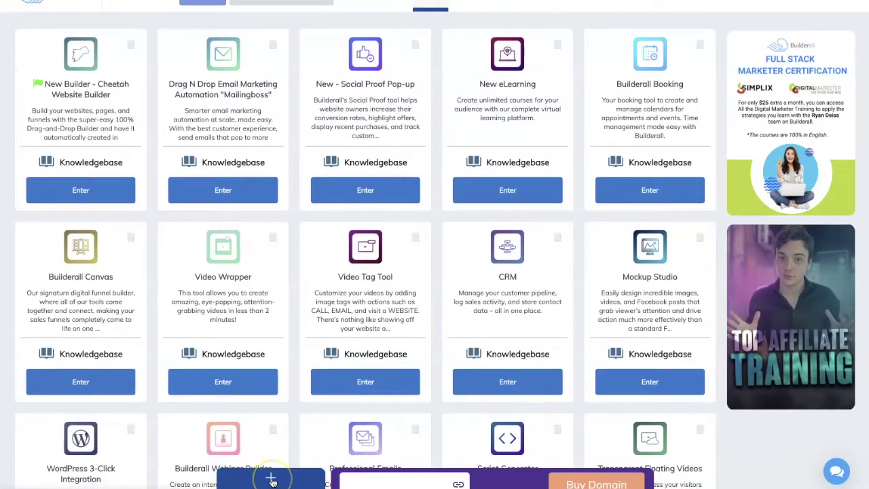
left_click(272, 481)
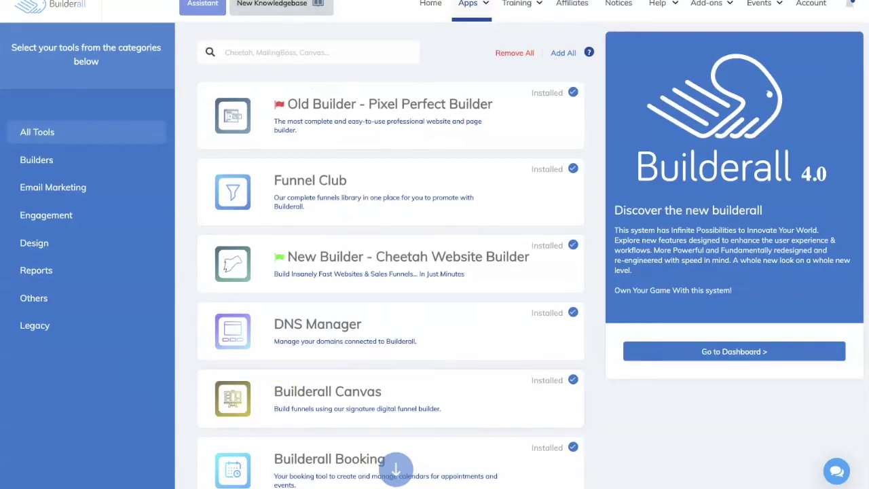
left_click(346, 51)
type("s")
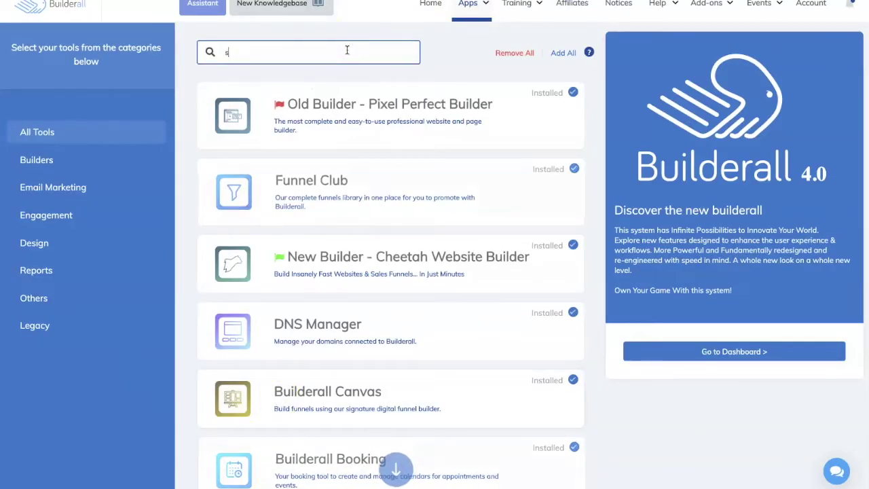
type("ocial")
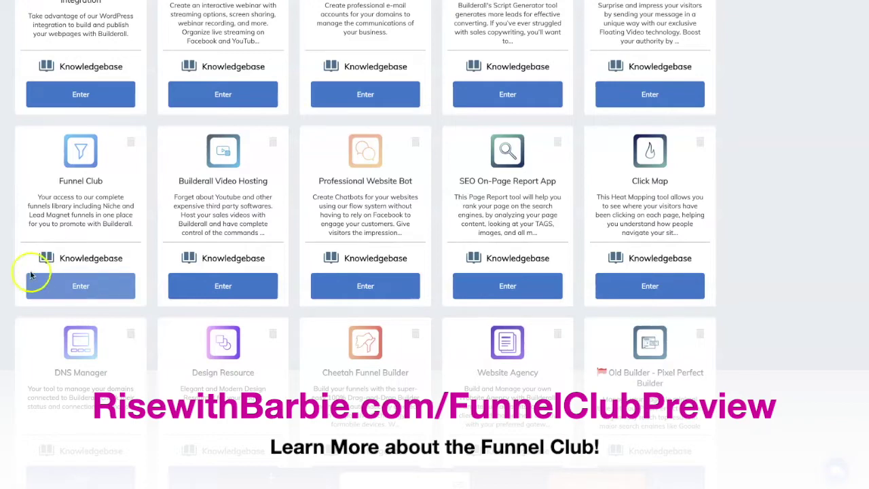
left_click(85, 290)
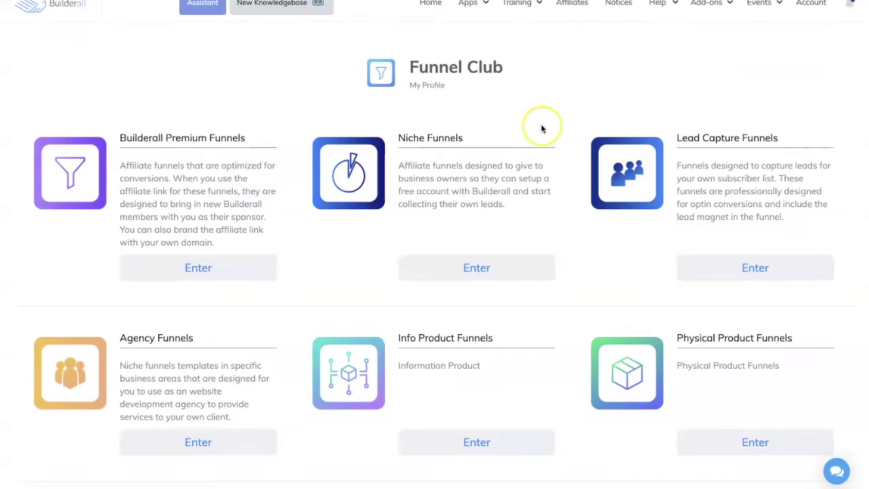
- Enter Funnel Club and scroll through its categories to Physical Product Funnels
scroll(542, 128, "down", 3)
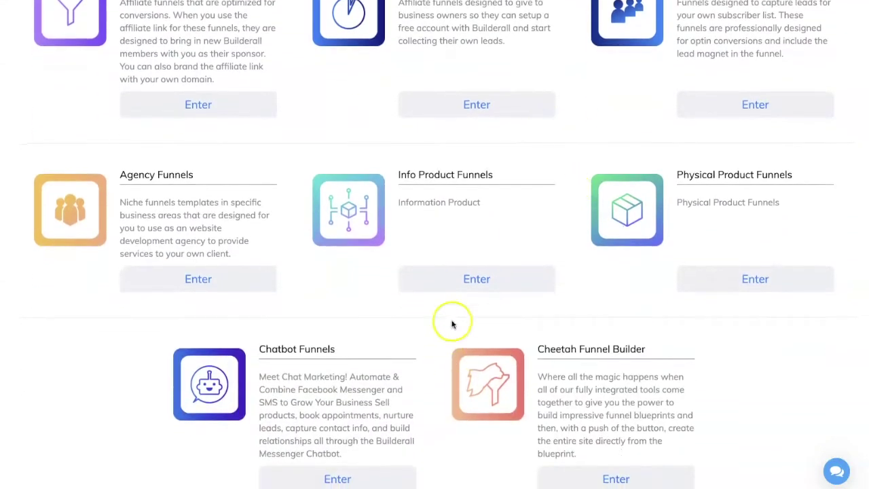
left_click(468, 289)
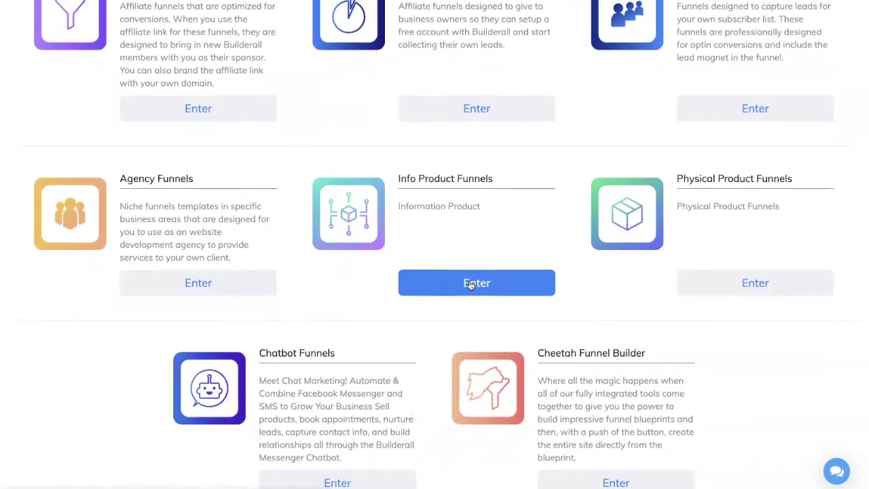
scroll(237, 171, "up", 3)
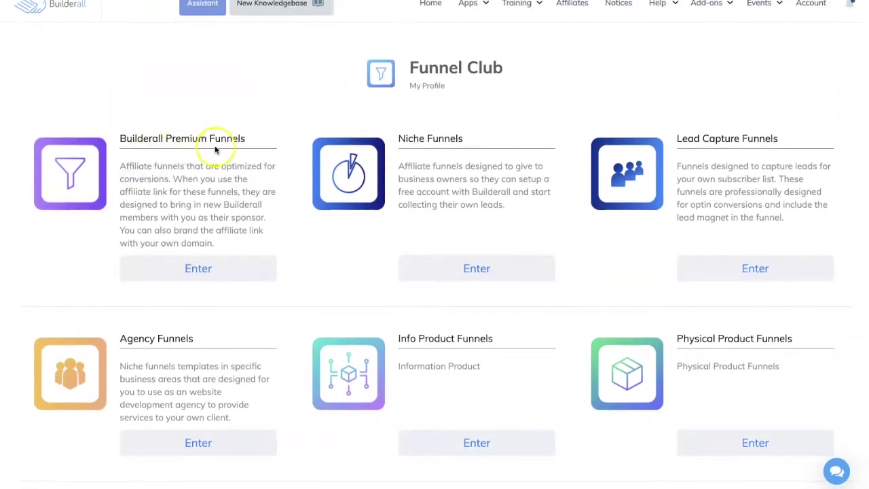
scroll(768, 163, "down", 3)
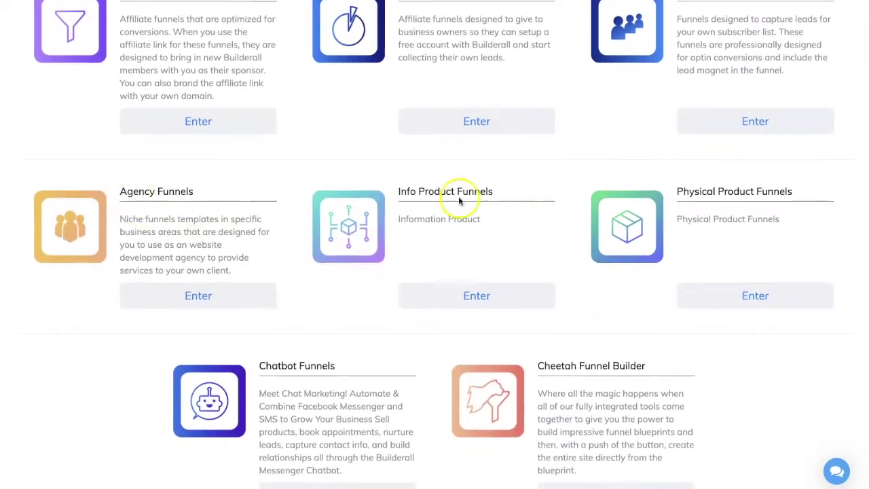
scroll(760, 238, "down", 1)
scroll(760, 238, "down", 1)
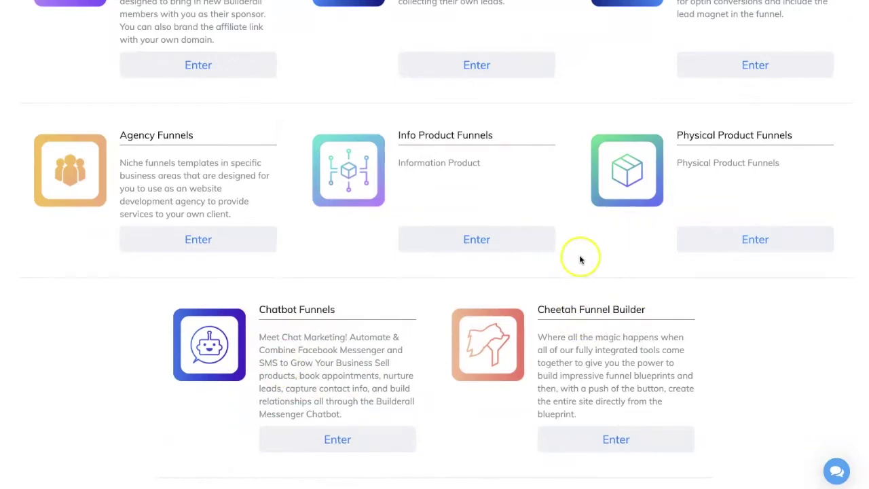
scroll(564, 254, "up", 2)
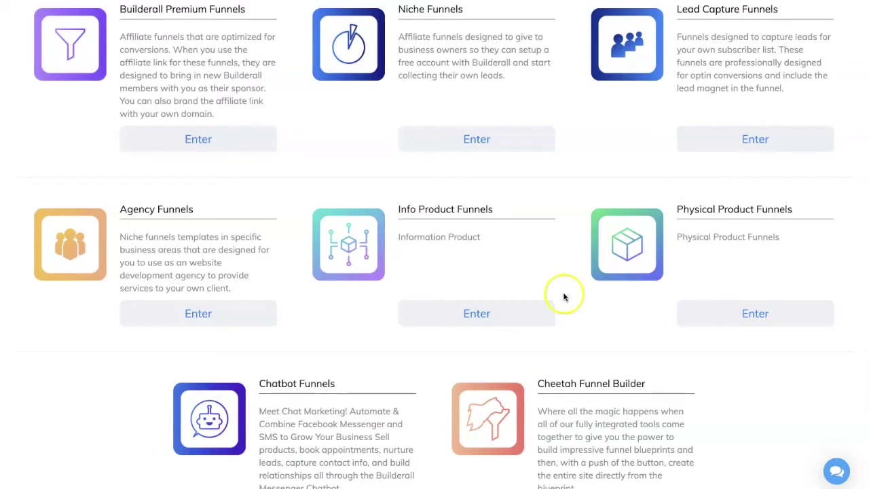
scroll(501, 327, "up", 1)
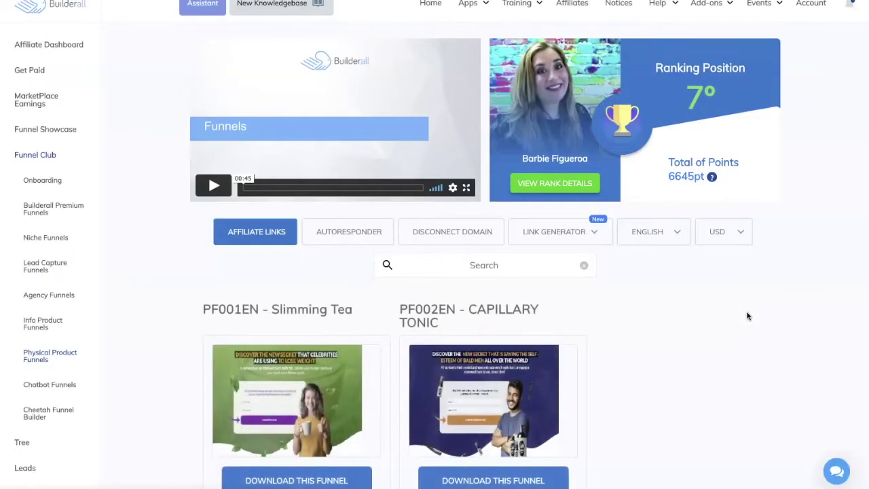
scroll(746, 316, "down", 1)
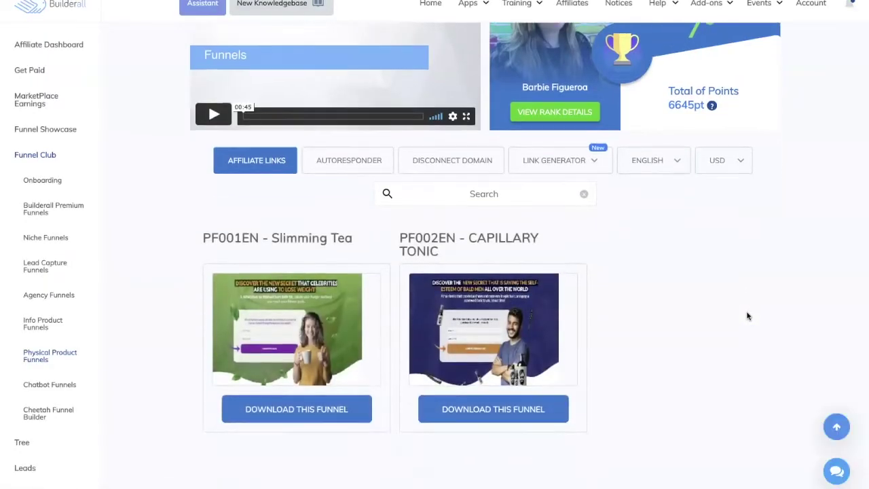
left_click(288, 363)
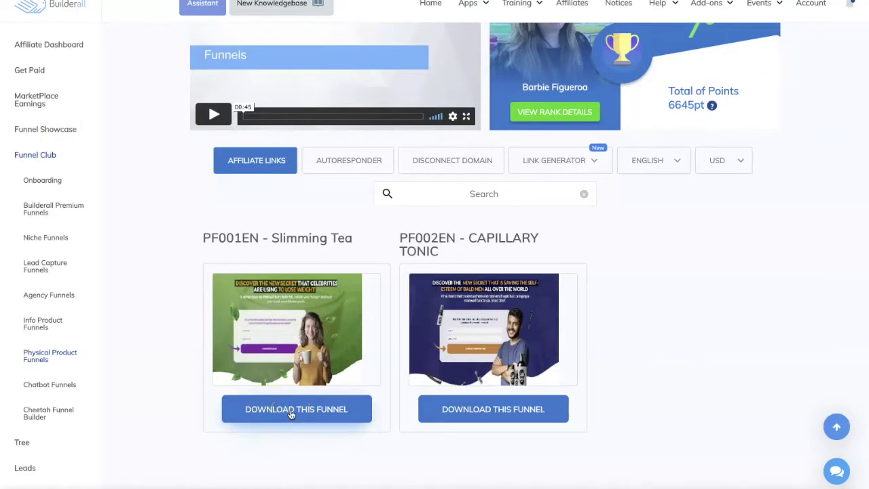
left_click(291, 414)
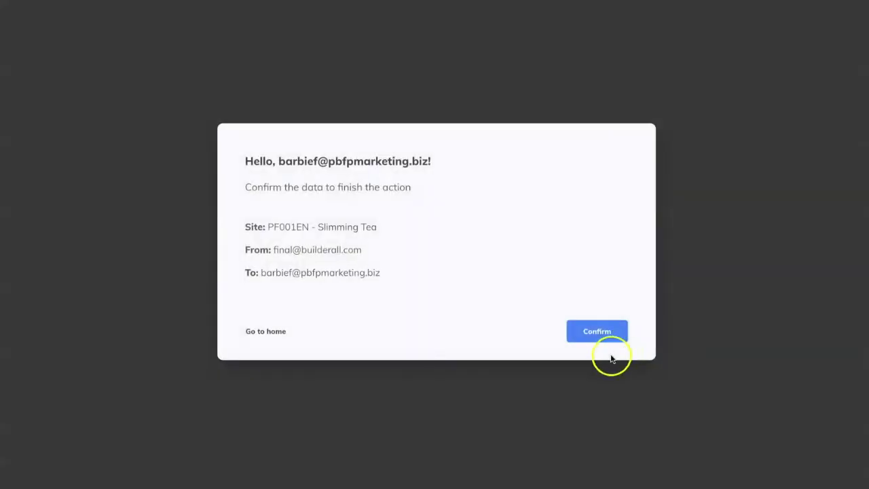
- Confirm importing the PF001EN - Slimming Tea funnel and go to the Cheetah site dashboard
left_click(597, 331)
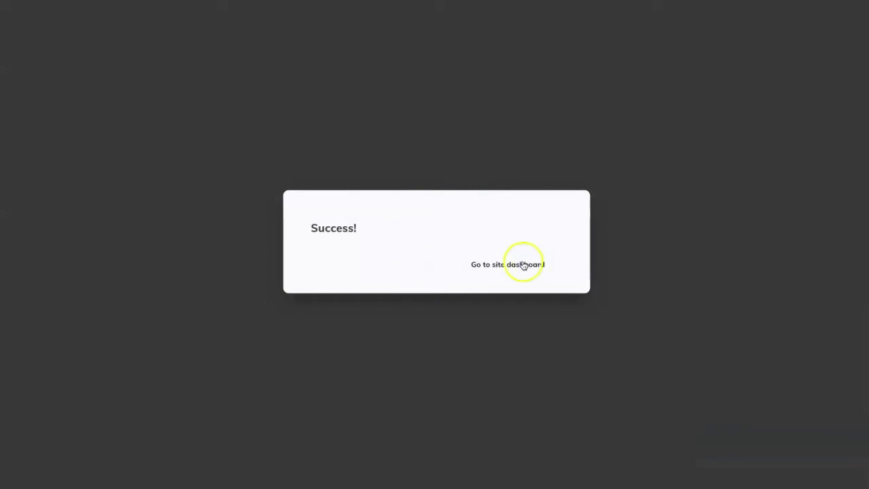
left_click(516, 267)
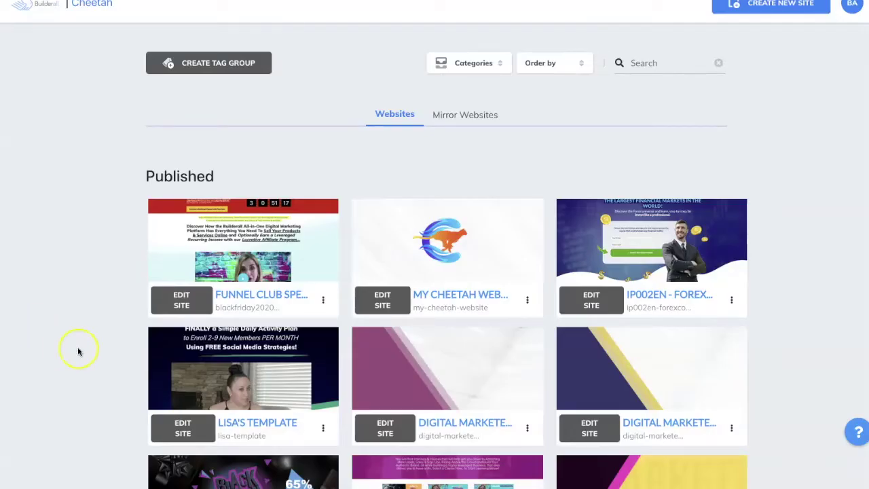
scroll(78, 351, "down", 8)
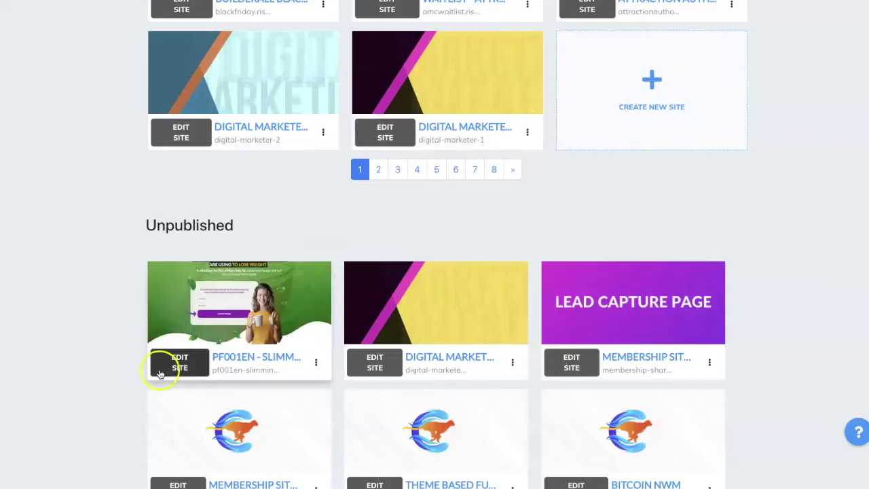
- Open the PF001EN Slimming Tea site's pages and publish the site
left_click(175, 365)
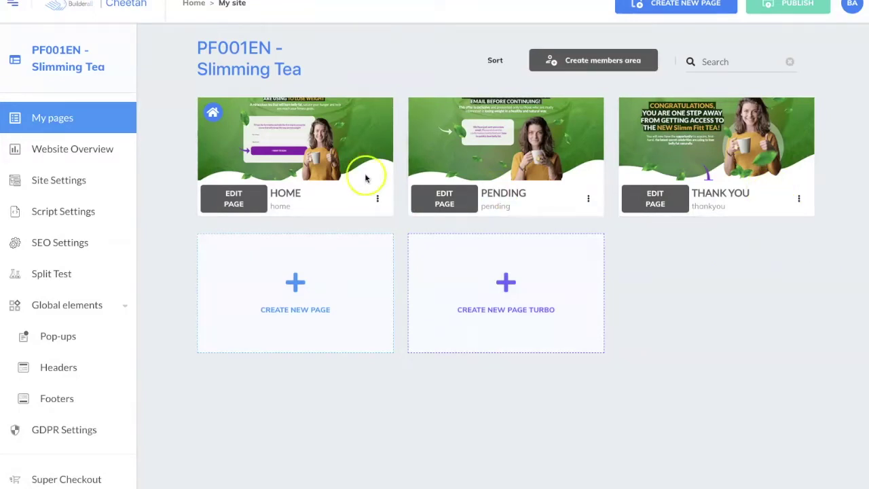
mouse_move(486, 141)
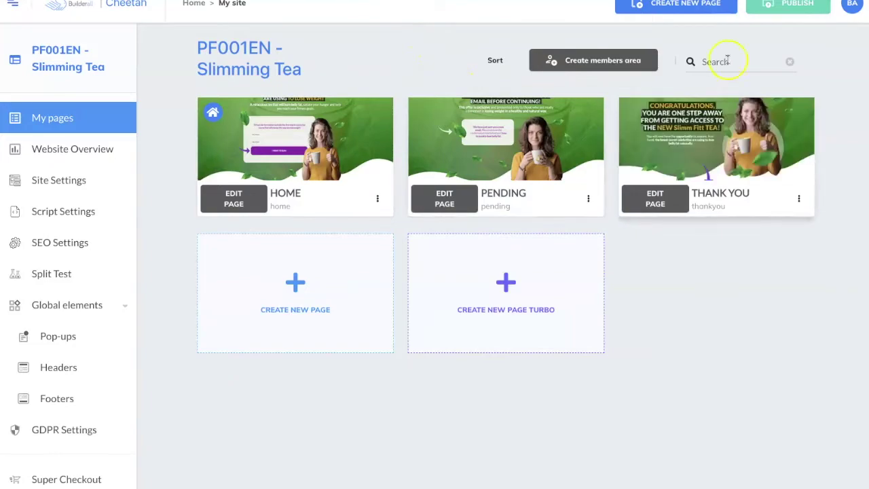
left_click(797, 7)
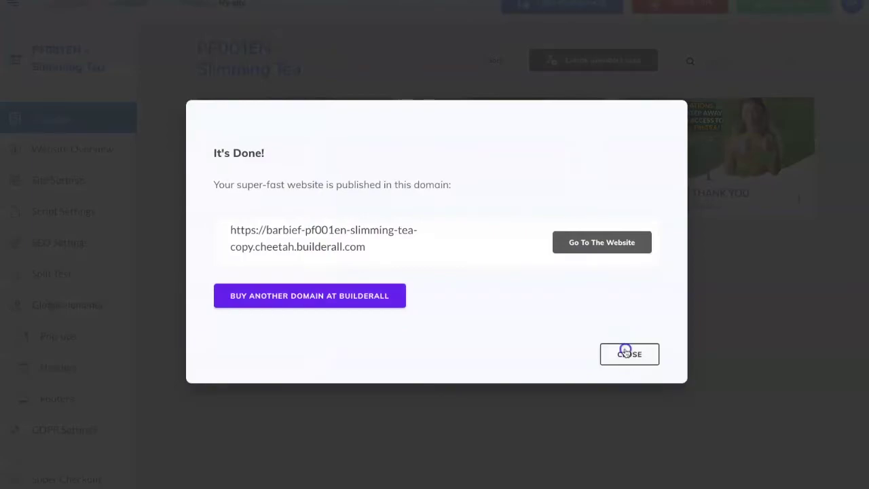
left_click(626, 353)
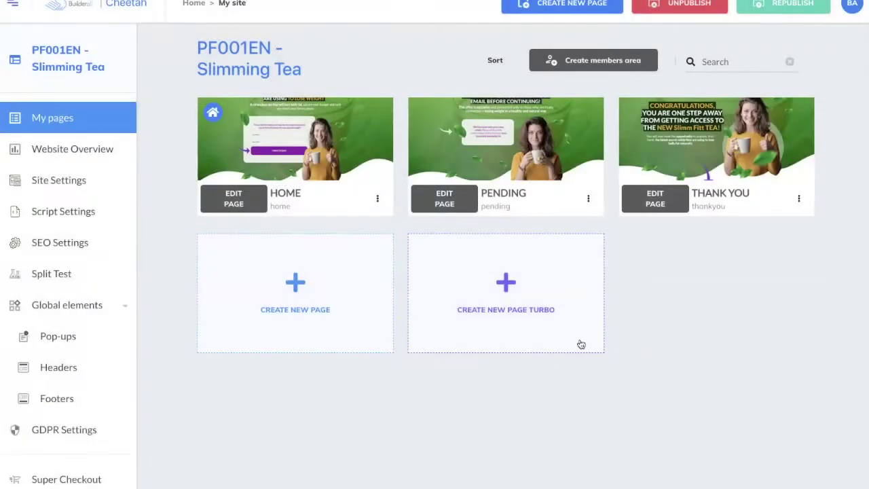
- Use the HOME card's 'Go to the website page' option to view the live Home page
left_click(379, 205)
left_click(374, 197)
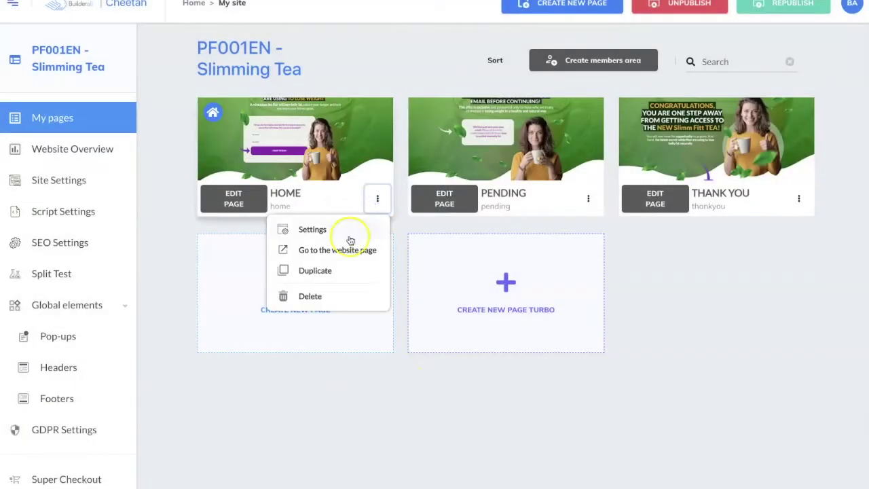
left_click(351, 249)
left_click(676, 333)
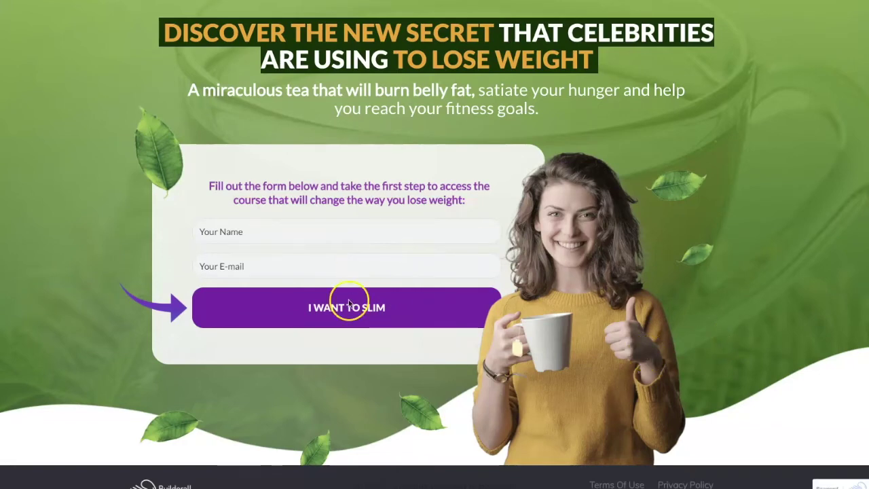
- Return to the page list and view the live PENDING page
key("ctrl+shift+Tab")
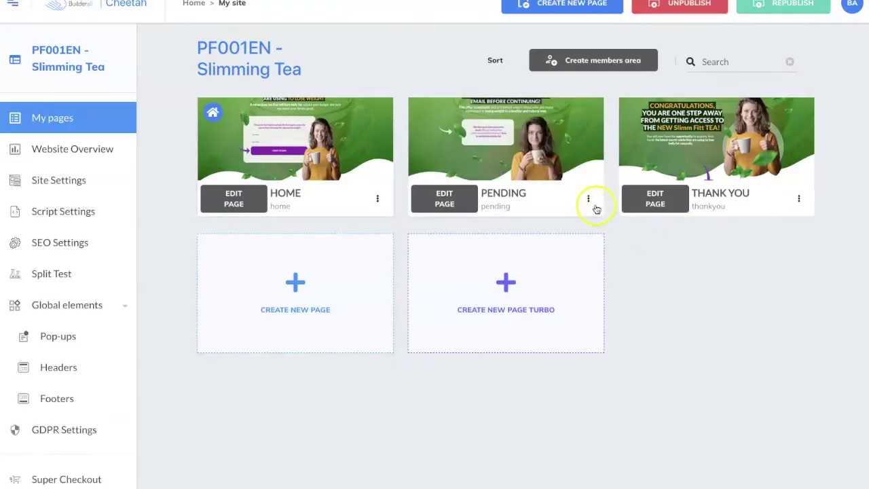
left_click(588, 198)
left_click(570, 249)
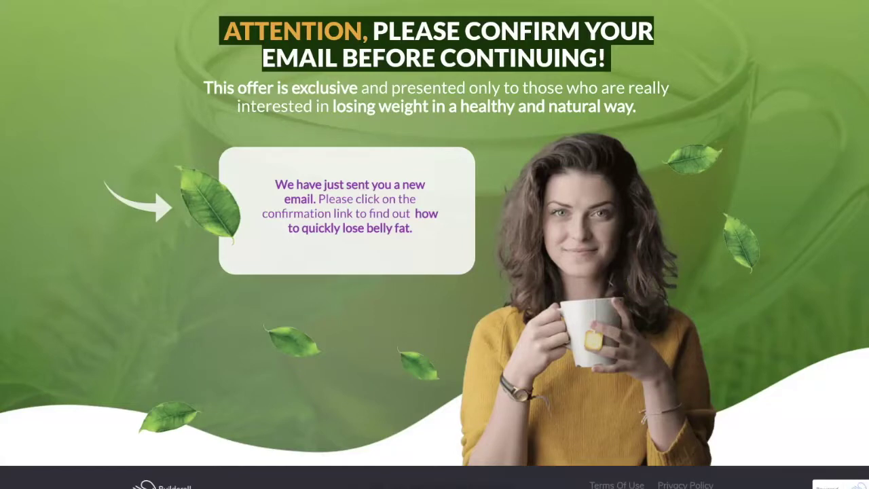
- View and scroll through the live THANK YOU page, then return to My pages
key("ctrl+shift+Tab")
left_click(793, 197)
left_click(776, 249)
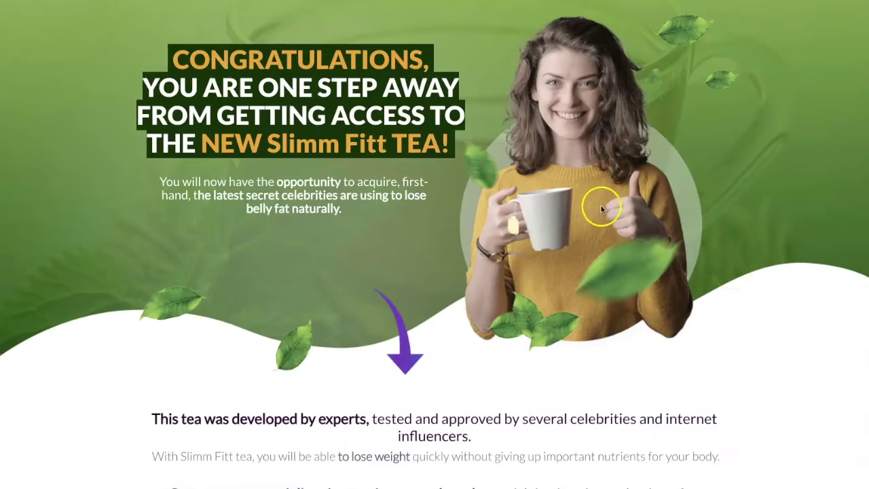
scroll(624, 228, "down", 10)
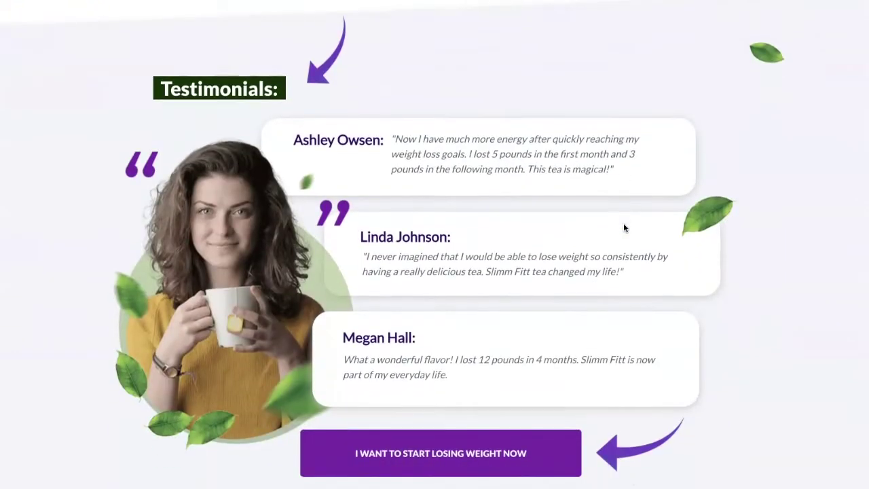
scroll(624, 228, "down", 12)
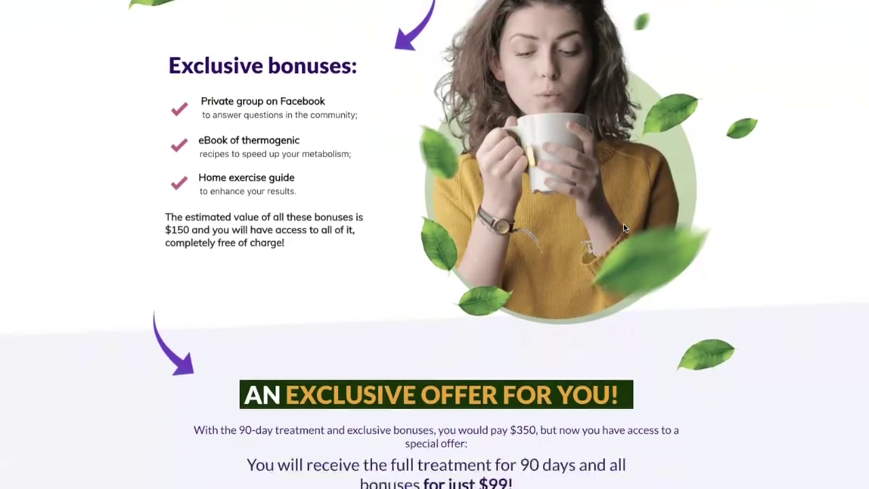
scroll(625, 228, "down", 2)
scroll(624, 227, "up", 20)
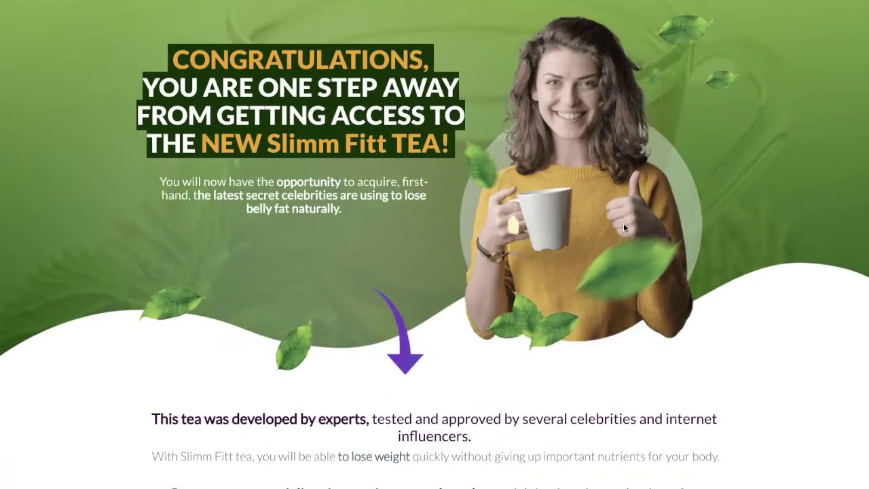
scroll(625, 293, "down", 2)
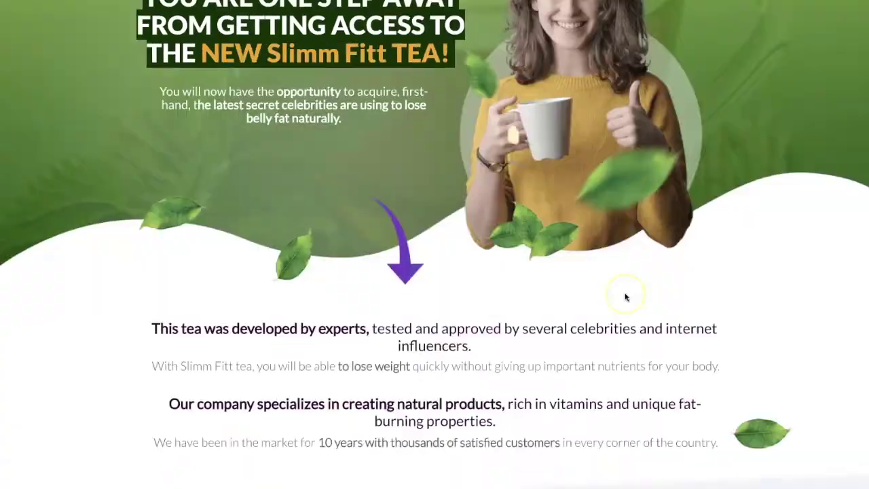
scroll(626, 296, "down", 18)
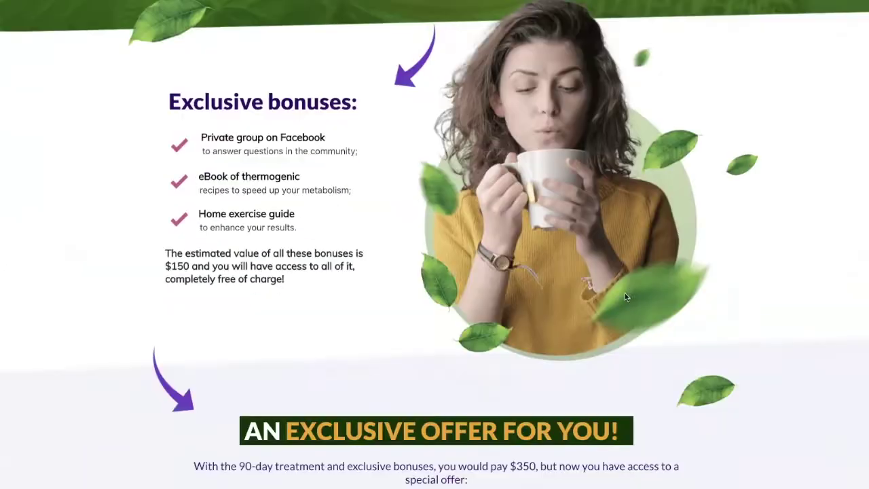
scroll(626, 296, "down", 10)
scroll(625, 296, "up", 20)
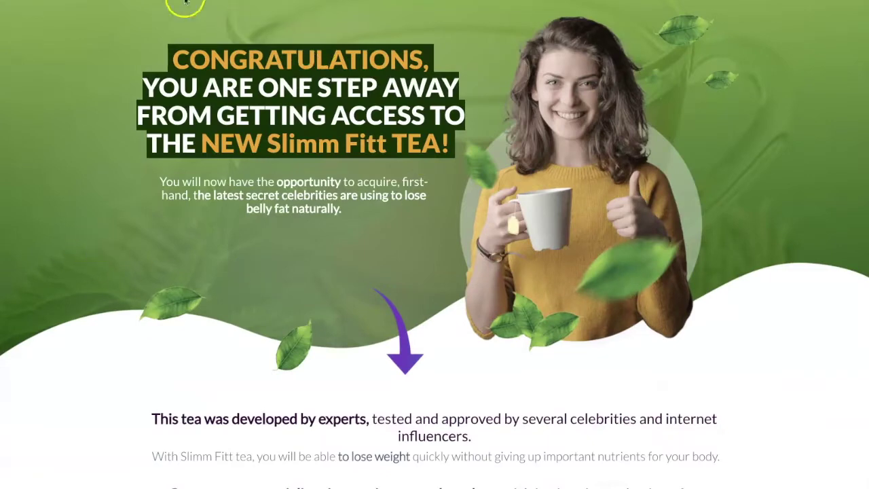
left_click(181, 1)
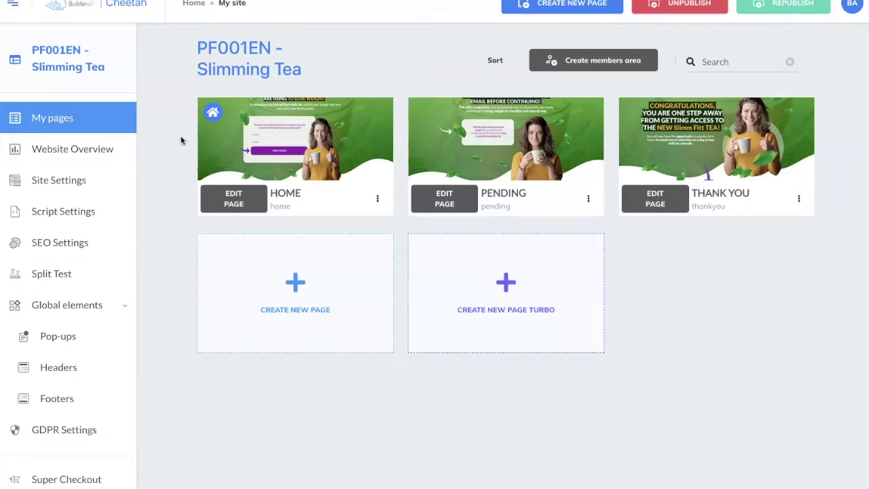
- From the Builderall home dashboard, launch 'New - Social Proof Pop-up' and edit the Info Product campaign
scroll(163, 202, "down", 3)
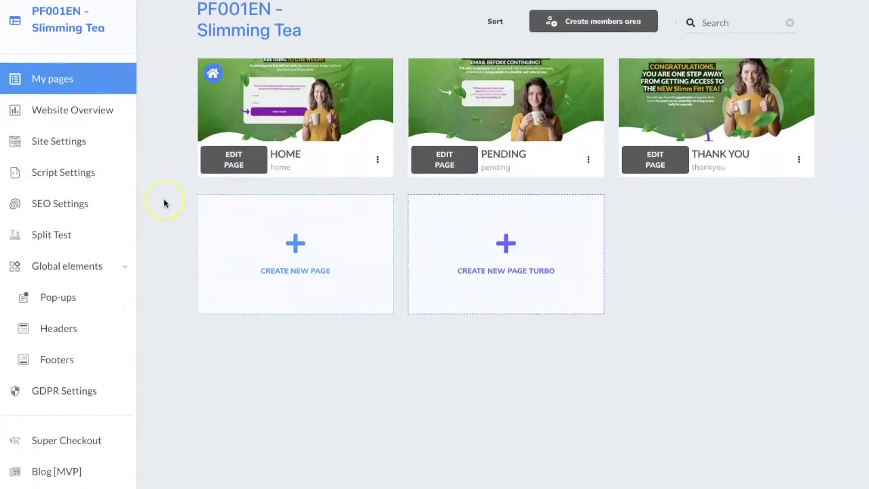
scroll(164, 203, "down", 3)
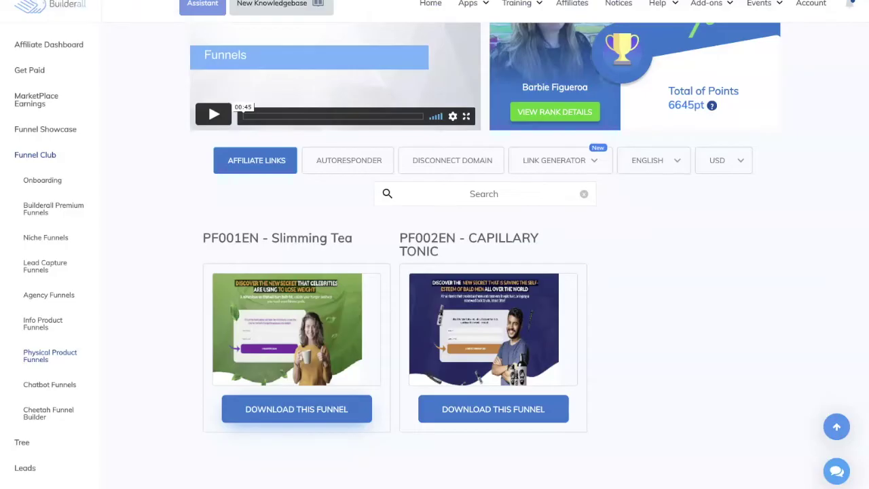
scroll(165, 72, "up", 2)
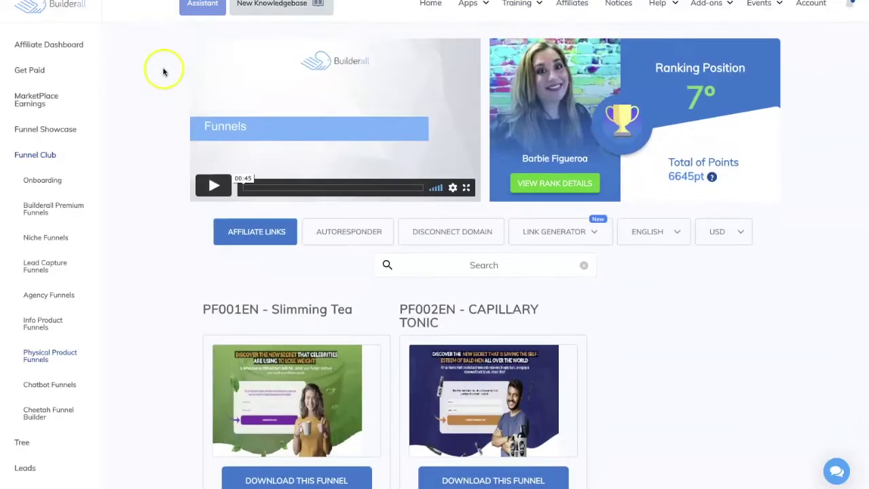
left_click(426, 6)
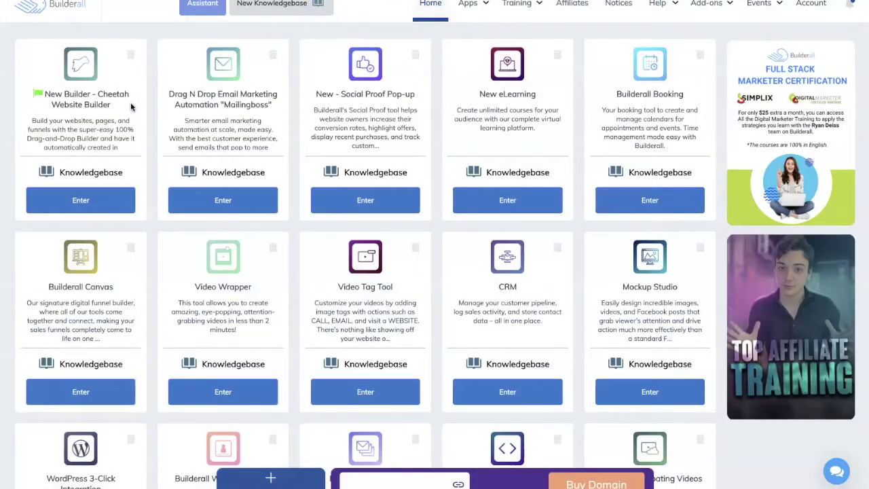
left_click(361, 201)
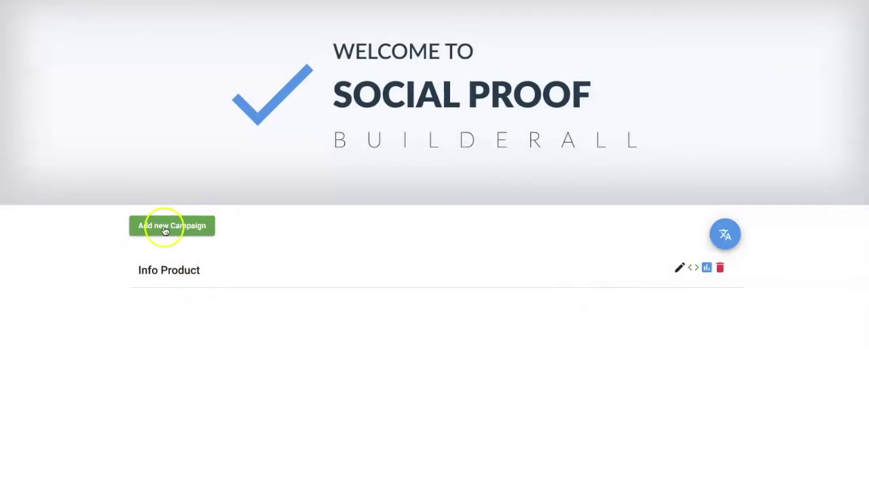
left_click(679, 269)
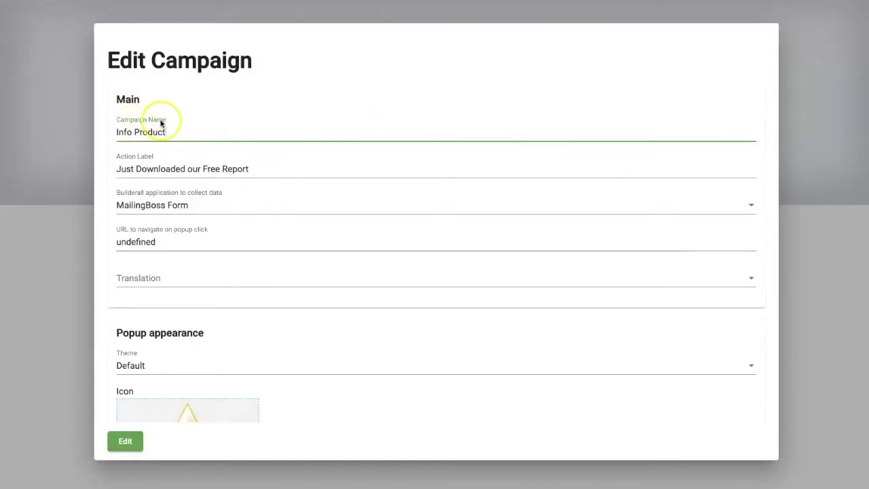
- Select the Info Product campaign name and keep MailingBoss Form as the data-collection app
left_click_drag(112, 130, 169, 133)
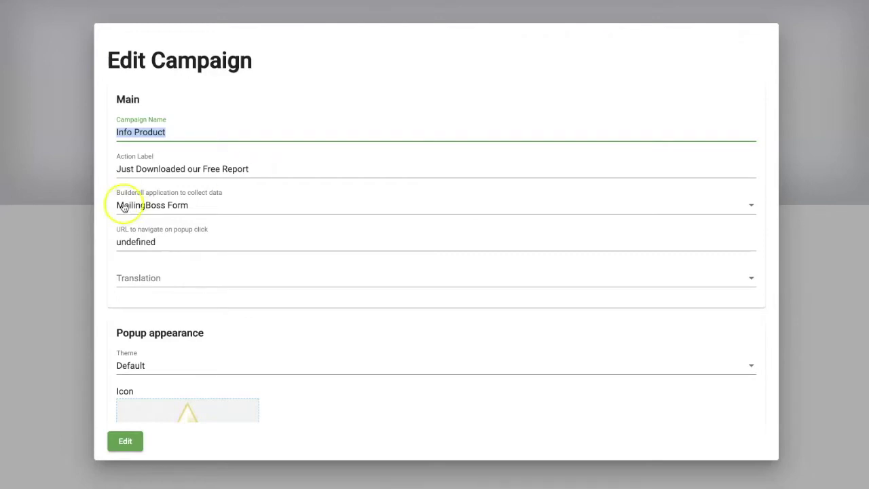
left_click(210, 211)
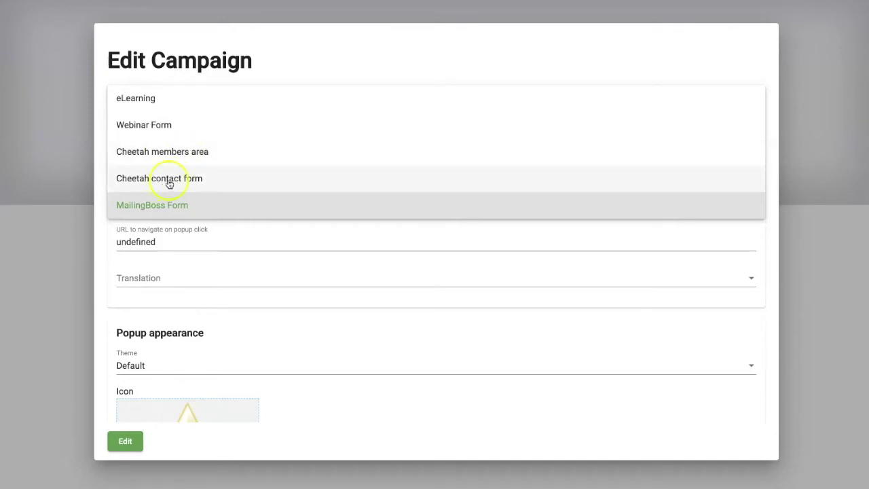
left_click(211, 210)
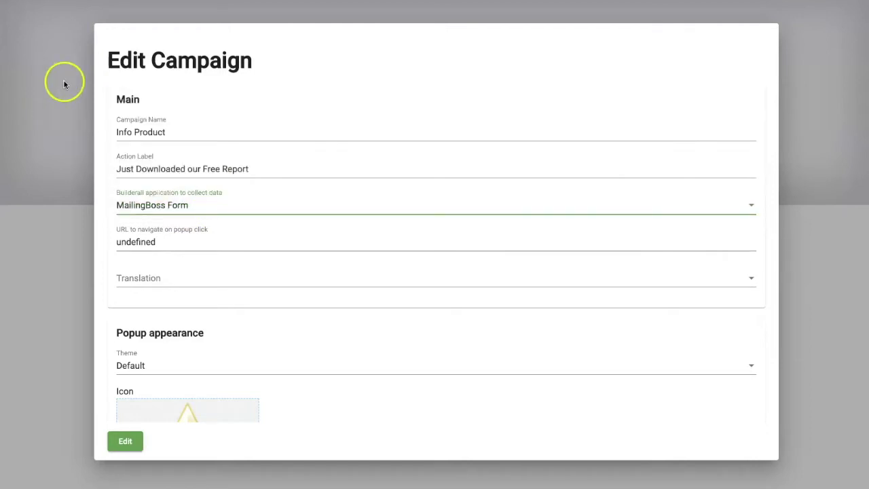
scroll(226, 212, "down", 1)
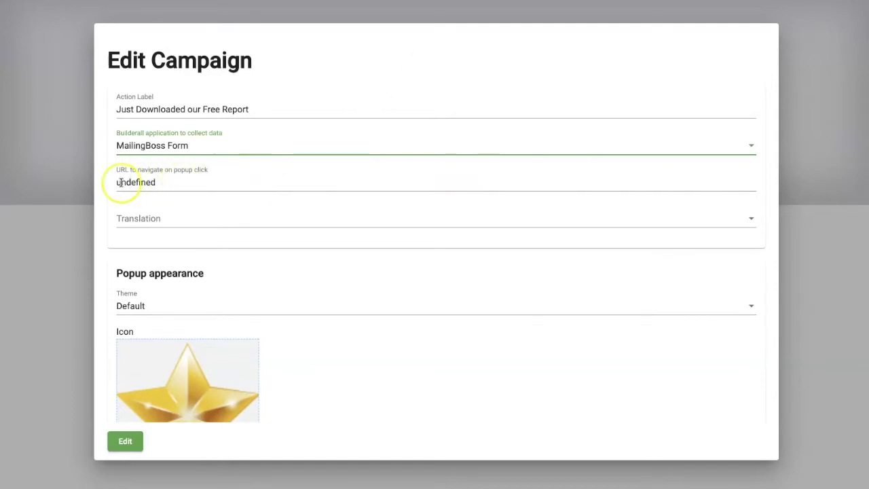
- Set the popup translation to English and keep the Default theme
left_click(184, 221)
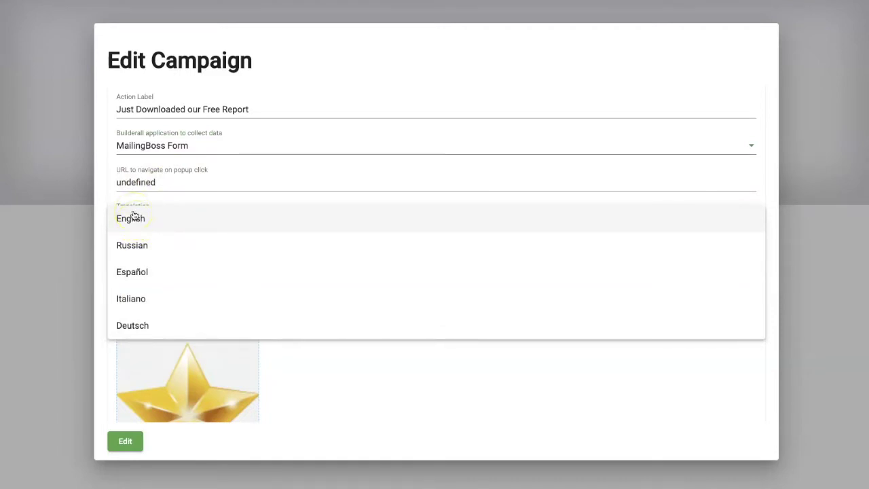
left_click(142, 216)
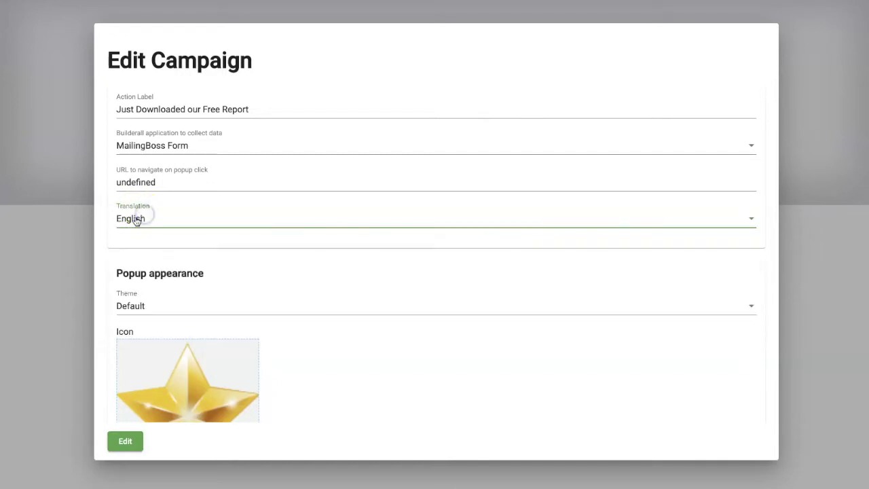
scroll(229, 219, "down", 3)
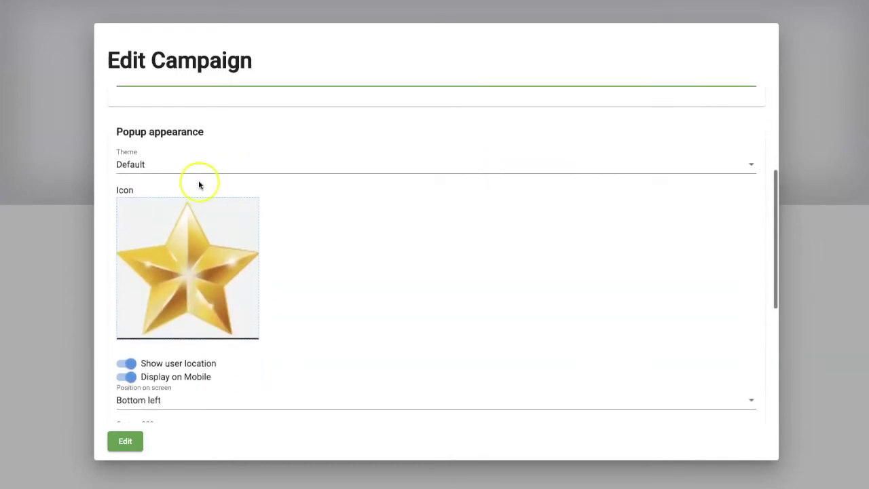
left_click(204, 168)
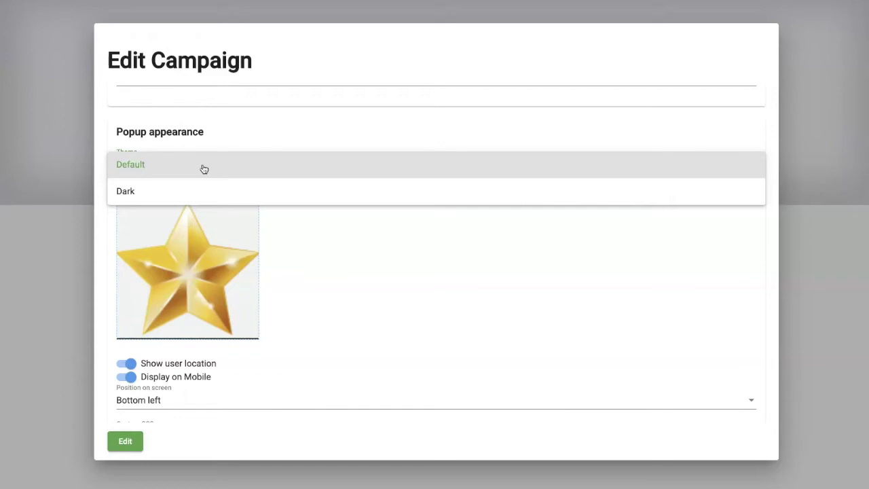
left_click(122, 164)
left_click(143, 165)
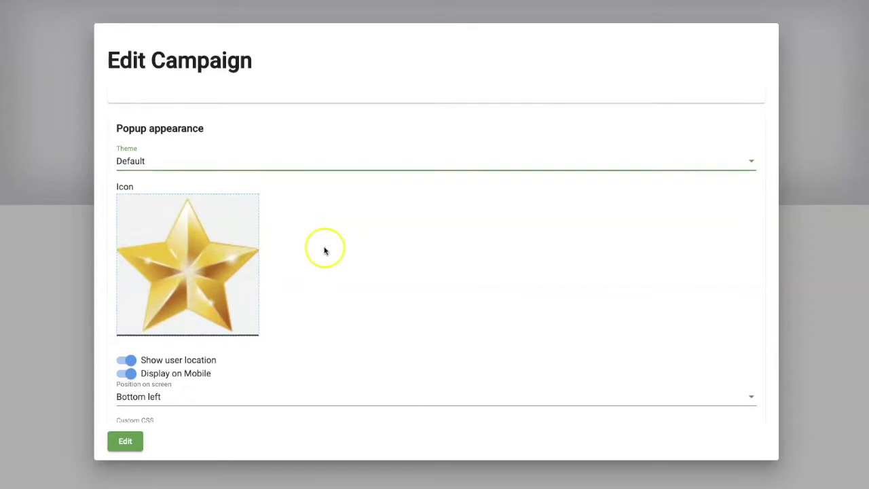
scroll(209, 231, "down", 1)
- Choose star.png as the popup icon image
left_click(209, 231)
left_click(224, 28)
left_click(744, 368)
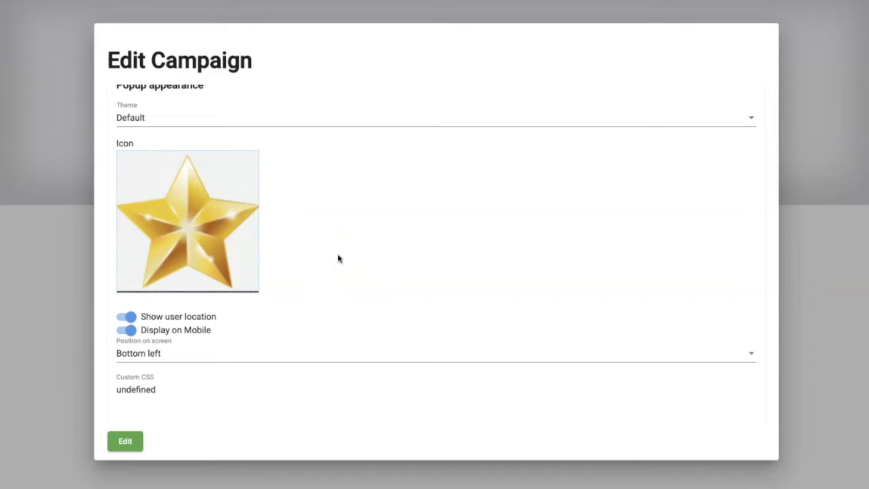
scroll(318, 287, "down", 1)
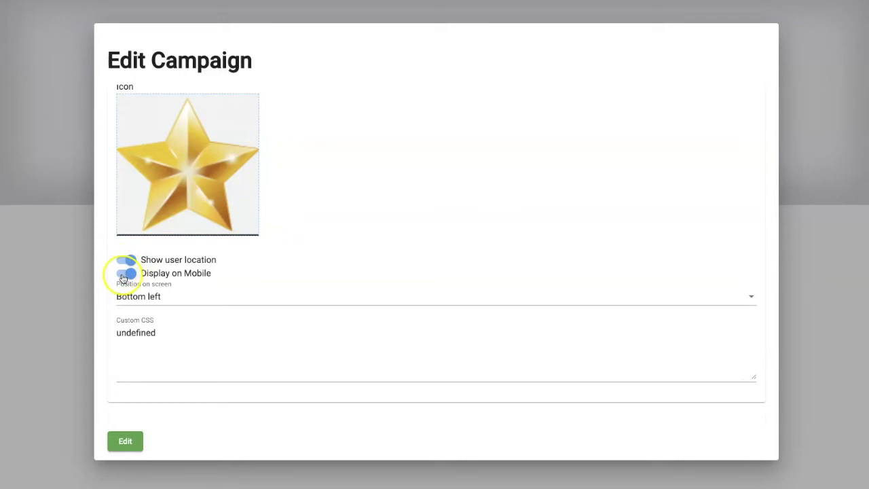
- Keep the popup position at Bottom left and scroll down to Popup timing and Ghost Records
left_click(203, 299)
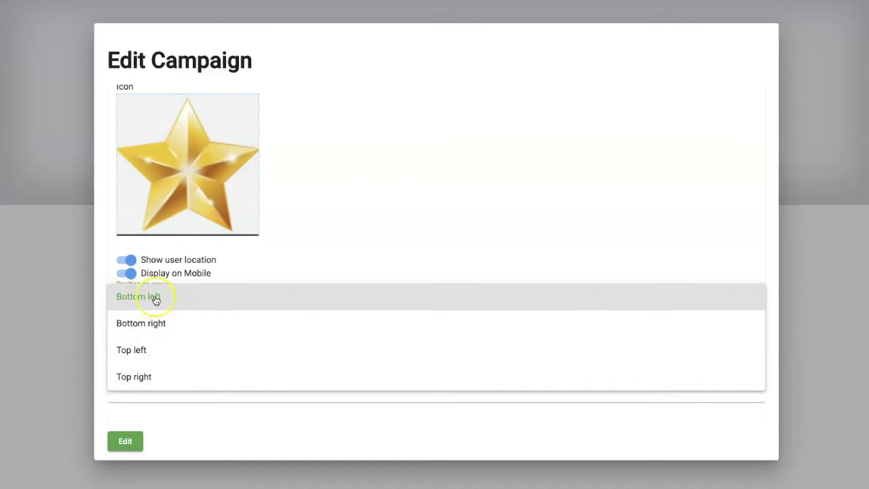
left_click(146, 296)
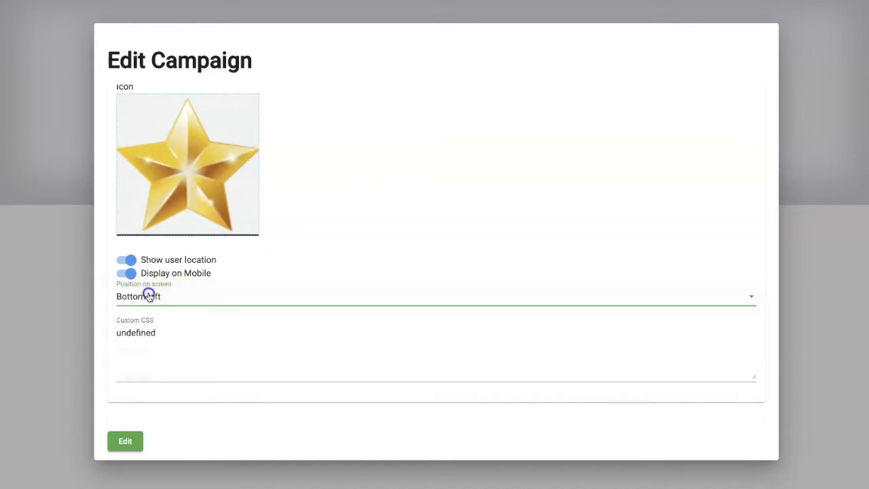
scroll(199, 320, "down", 2)
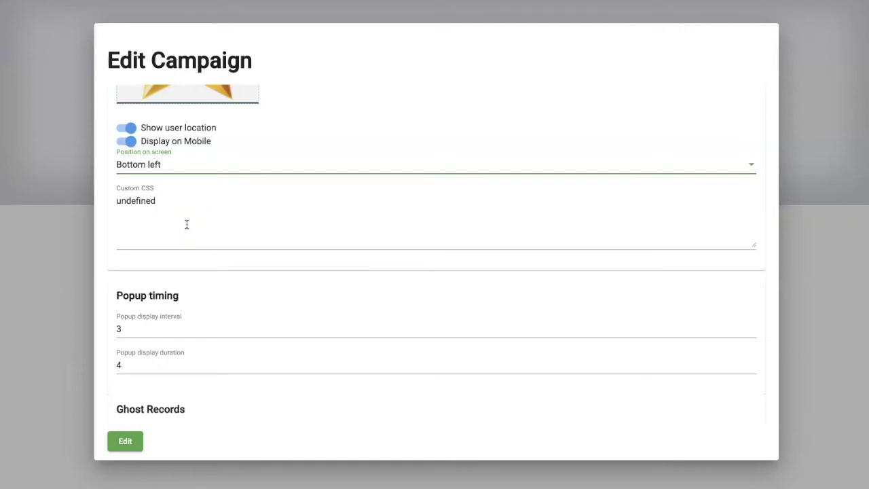
scroll(187, 224, "down", 1)
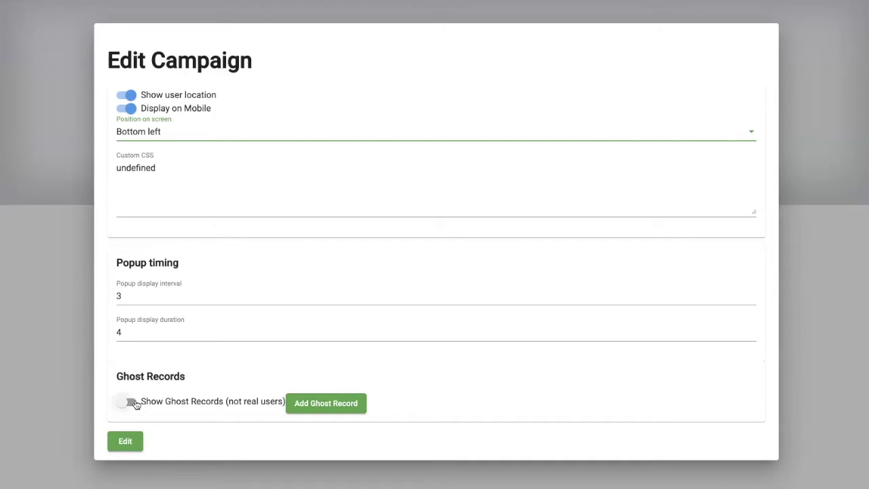
- Turn on Show Ghost Records for the Info Product campaign and save the campaign
left_click(136, 405)
left_click(131, 404)
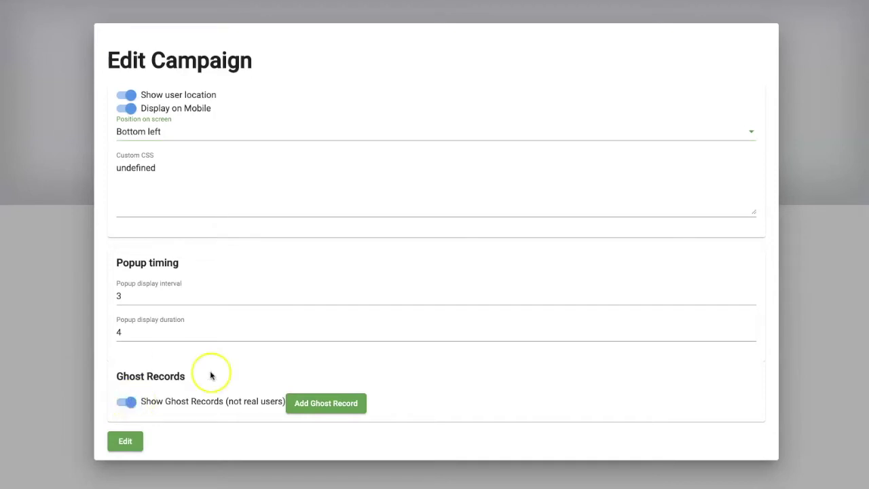
left_click(334, 402)
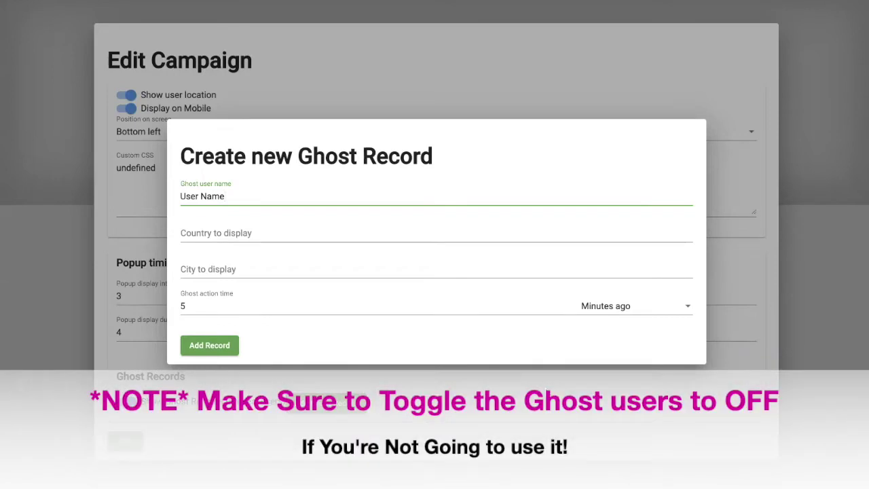
left_click(486, 402)
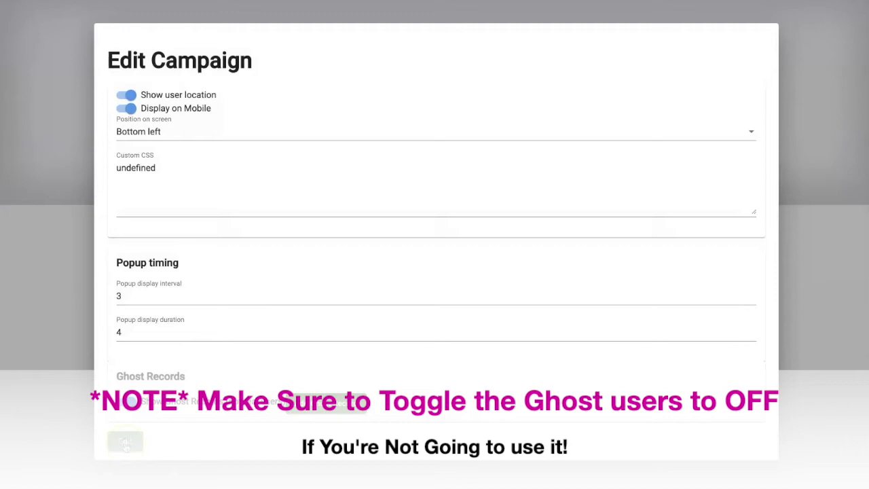
left_click(125, 442)
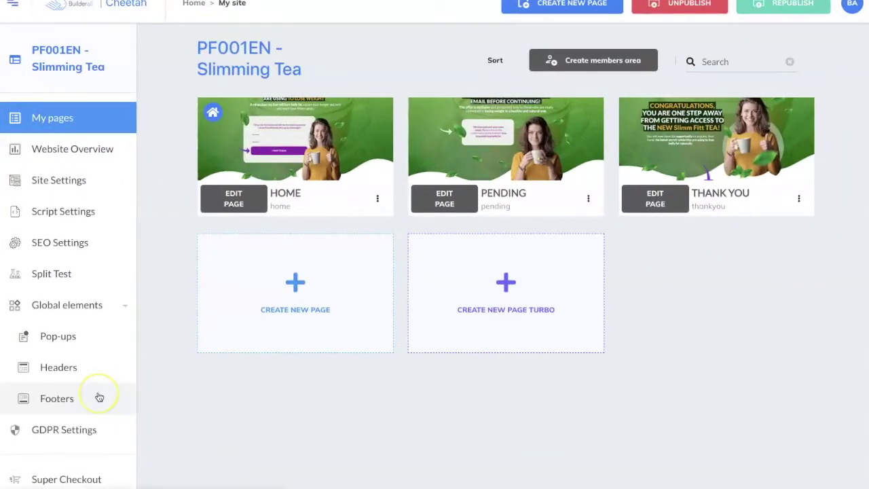
- Highlight the notes' Social Proof steps: set up the page, create the popup, assign it
scroll(100, 397, "down", 3)
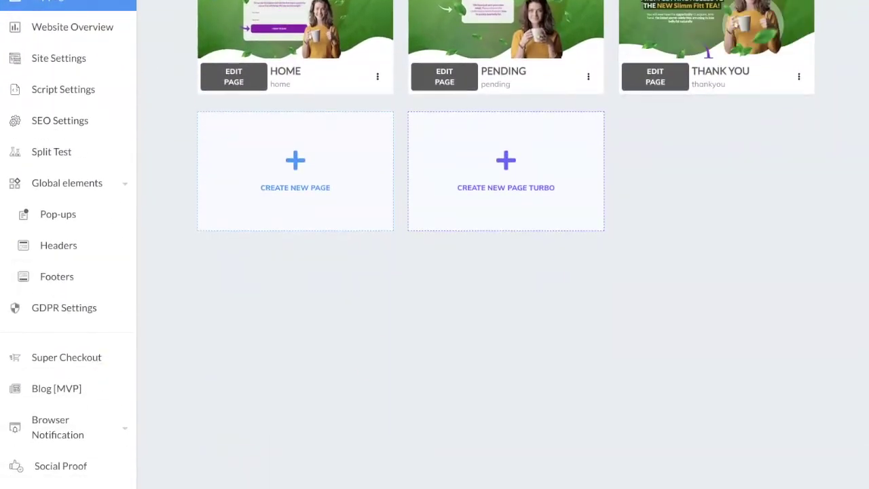
left_click_drag(497, 65, 598, 65)
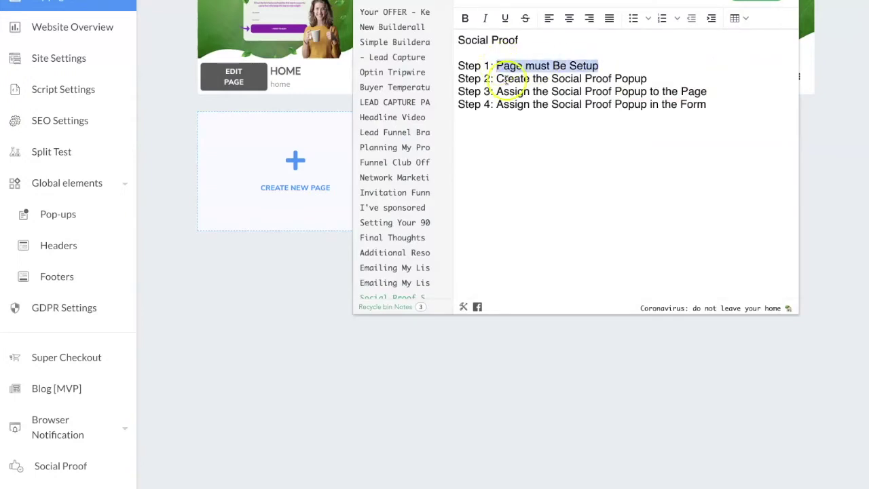
left_click_drag(497, 79, 646, 79)
left_click_drag(497, 91, 710, 91)
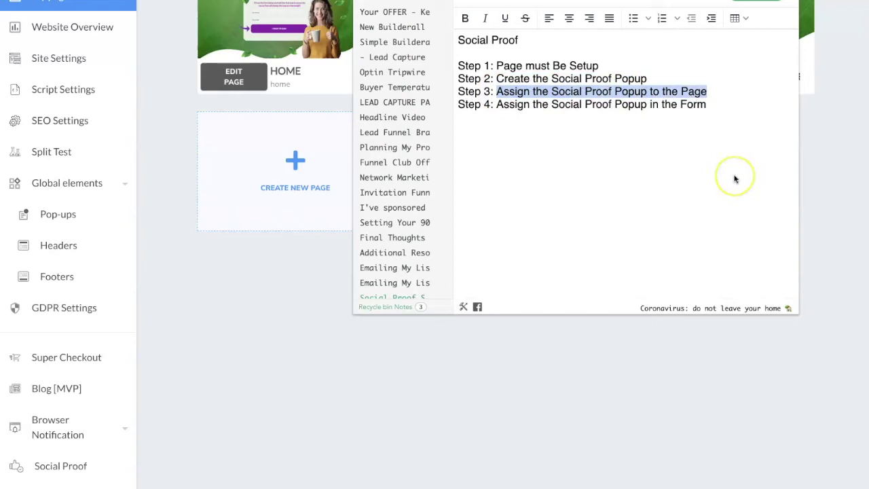
- Close the notes and open Social Proof from the My pages sidebar
left_click(283, 291)
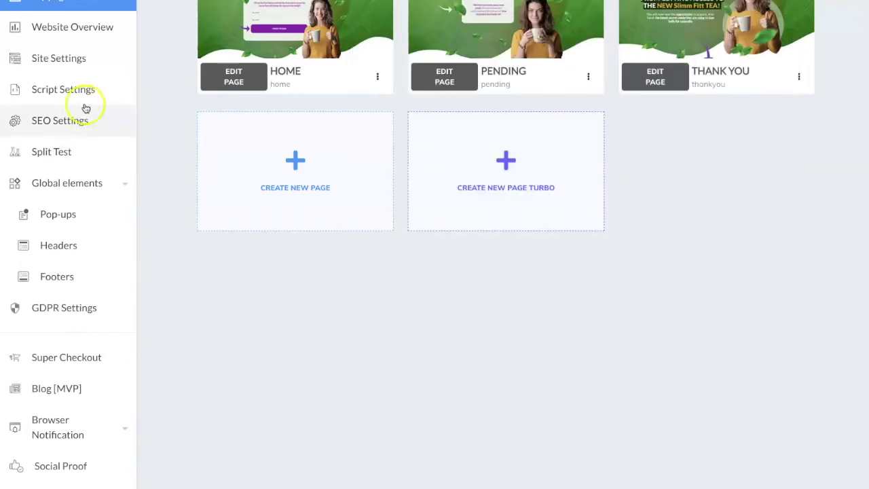
scroll(62, 428, "down", 1)
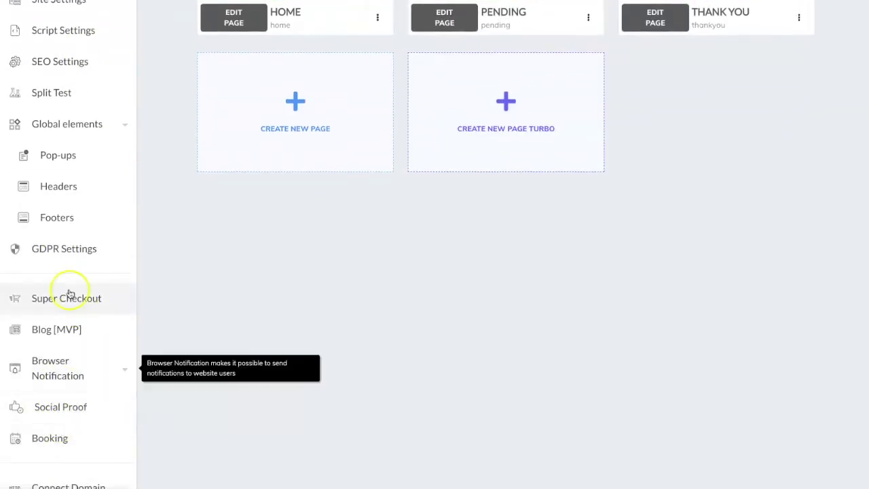
left_click(52, 414)
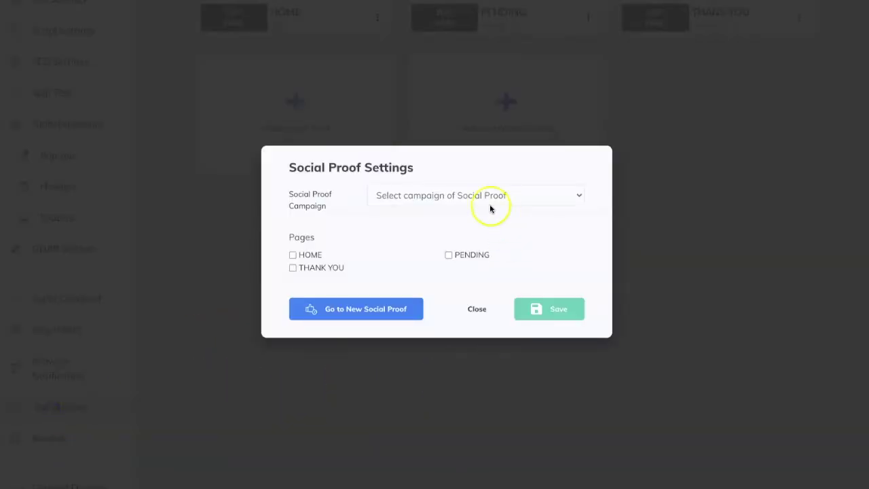
- Pick Info Product as the Social Proof campaign, tick HOME, and save
left_click(528, 198)
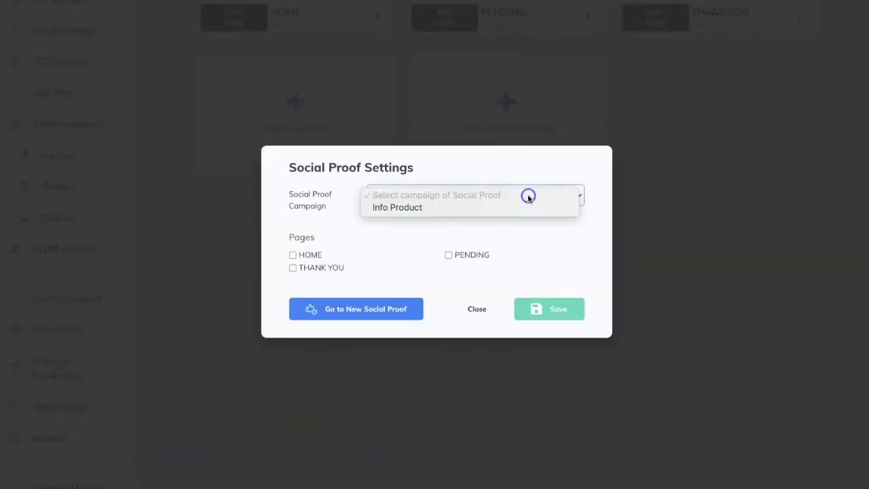
left_click(415, 207)
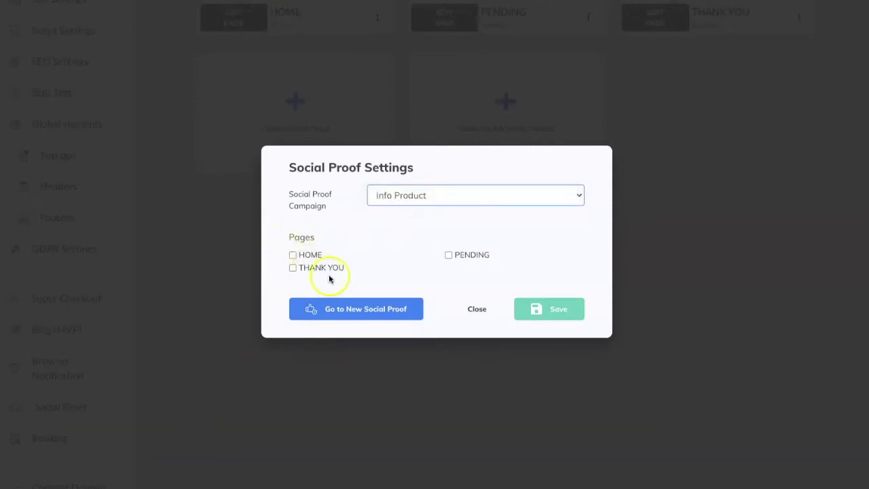
left_click(292, 255)
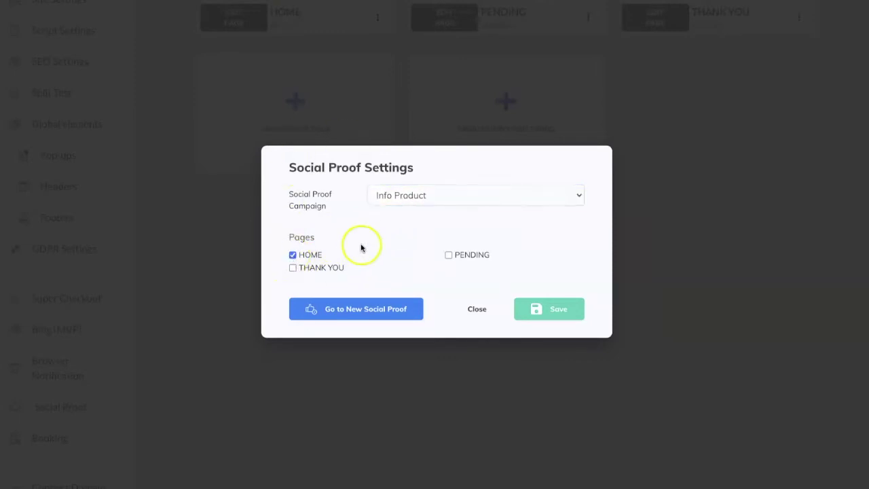
left_click(554, 311)
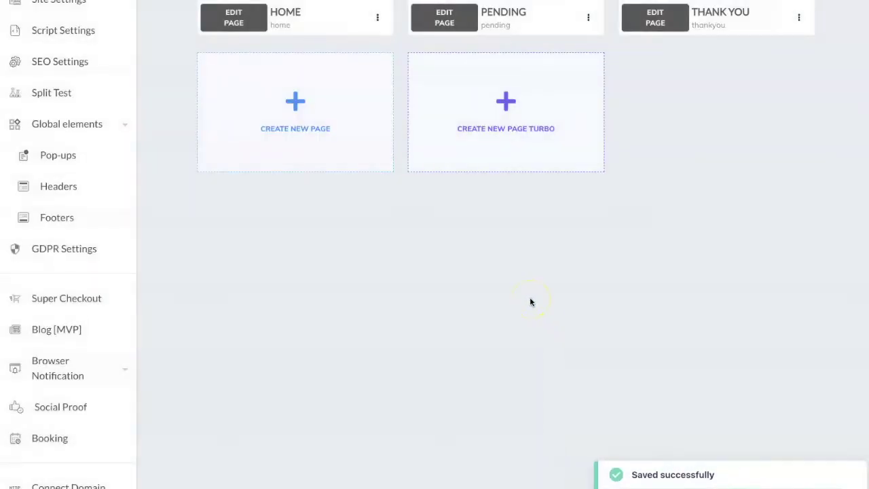
- Open HOME in the editor and set its MailingBoss form's list to PF001EN - Slimming Tea
scroll(530, 299, "up", 3)
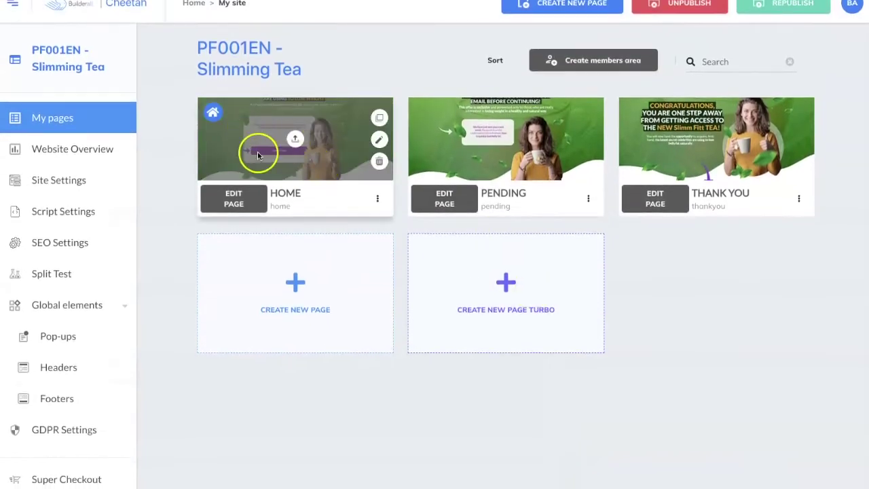
left_click(233, 201)
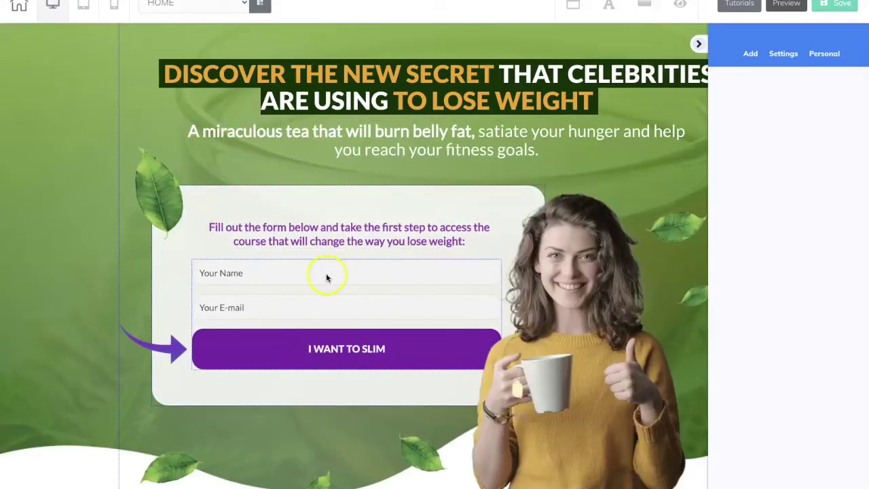
left_click(326, 275)
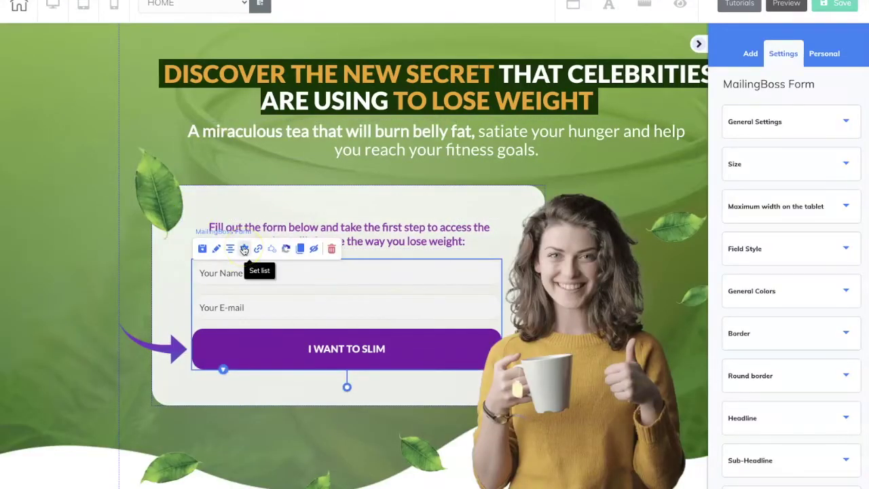
left_click(243, 250)
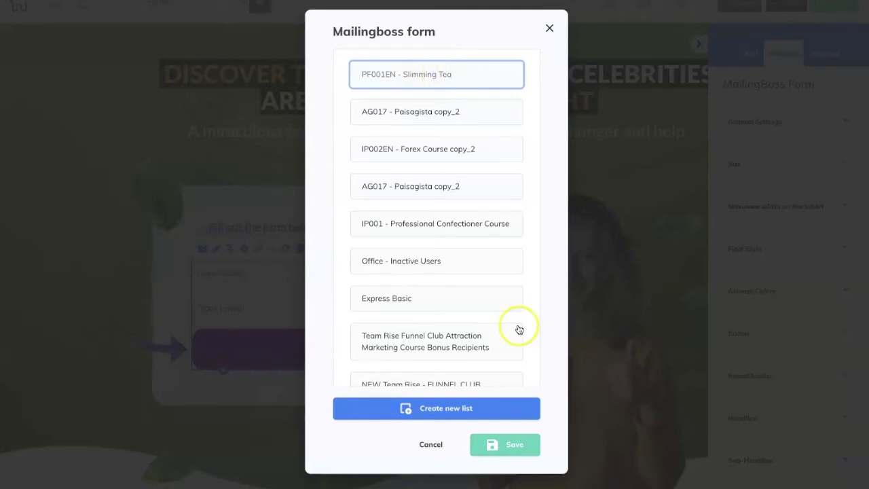
left_click(519, 451)
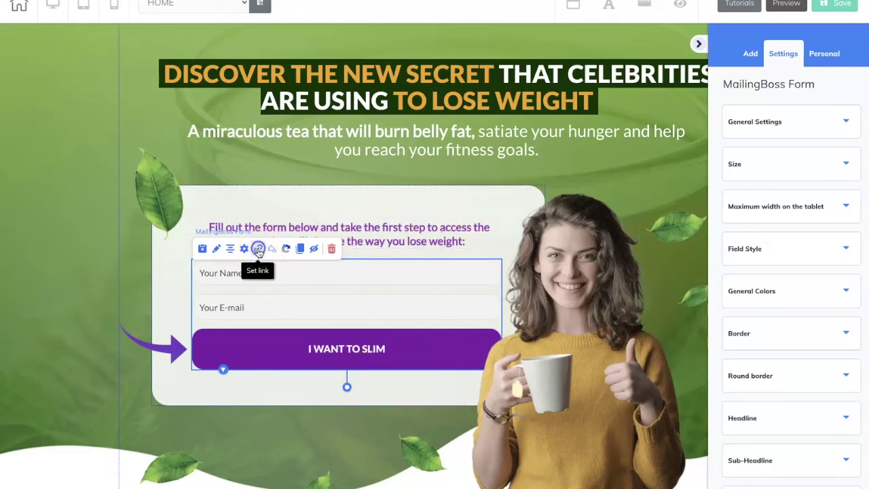
left_click(259, 250)
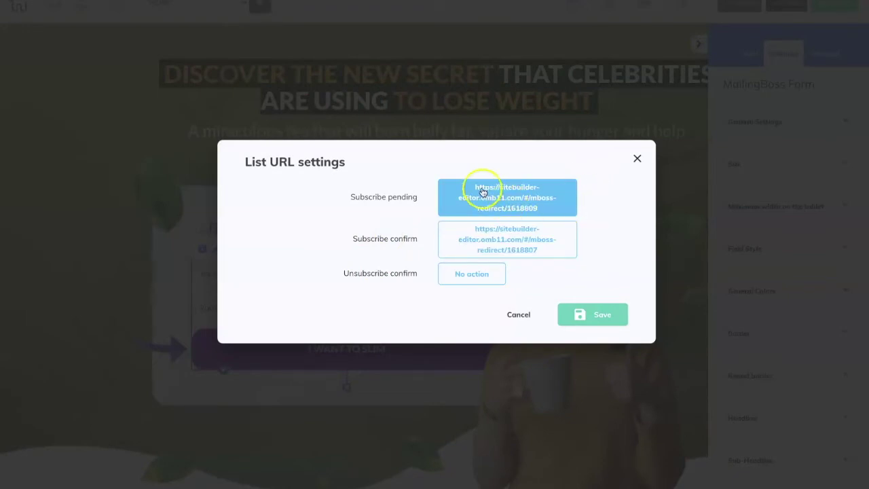
- Redirect subscribe-pending to the PENDING page and subscribe-confirm to THANK YOU, then save
left_click(506, 203)
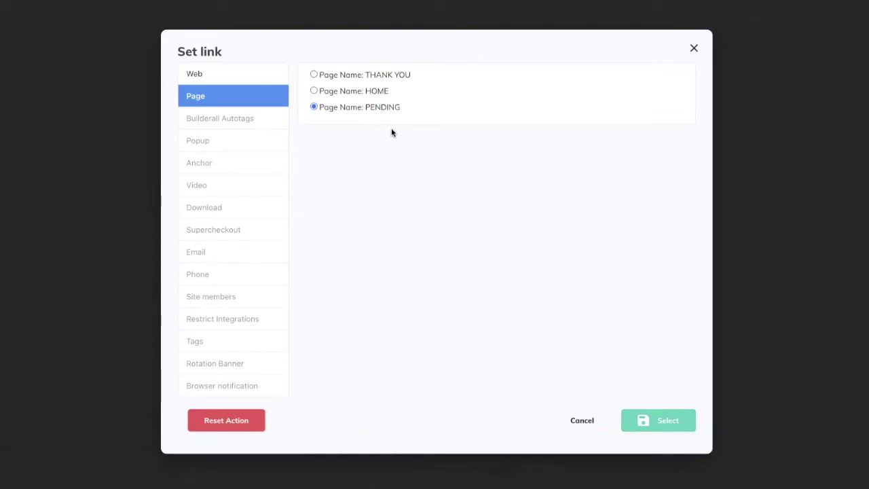
left_click(656, 420)
left_click(526, 239)
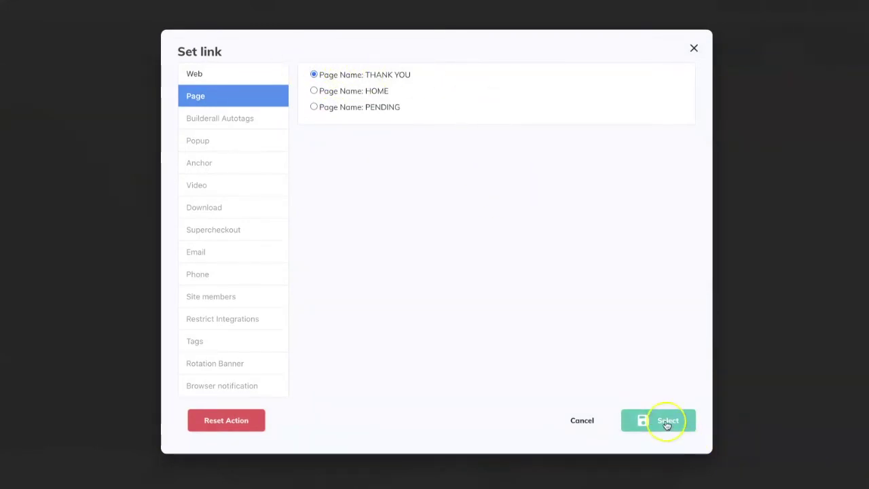
left_click(667, 421)
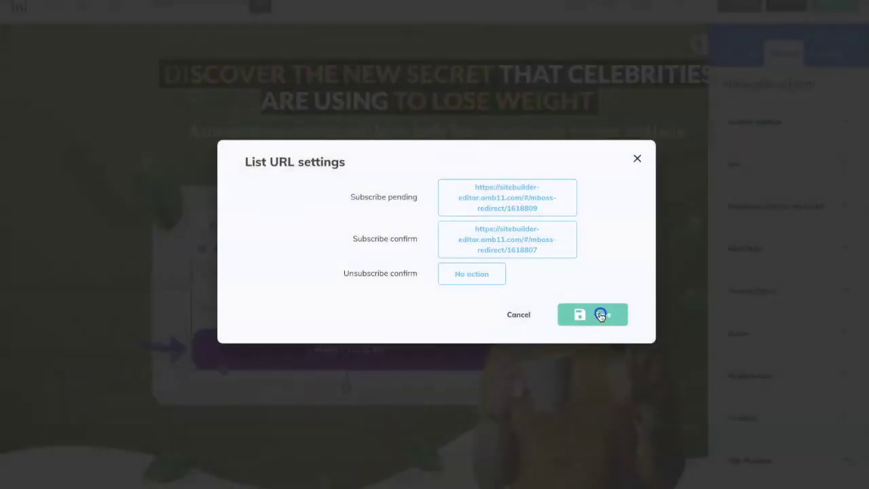
left_click(602, 314)
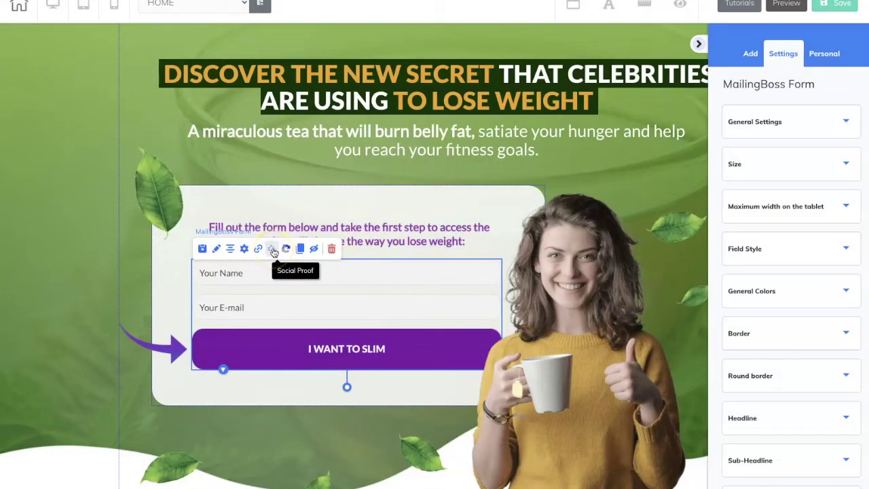
- Set the form's Social Proof campaign to Info Product with 'Your Name - NAME' as username
left_click(273, 250)
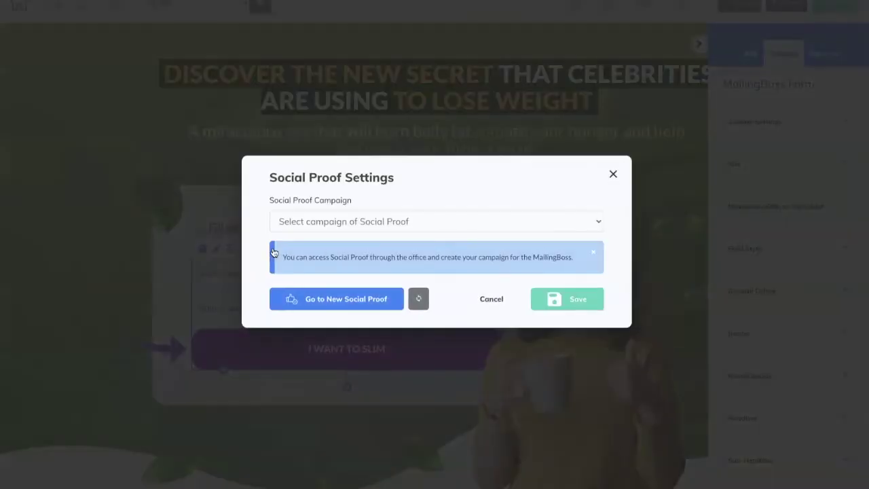
left_click(397, 221)
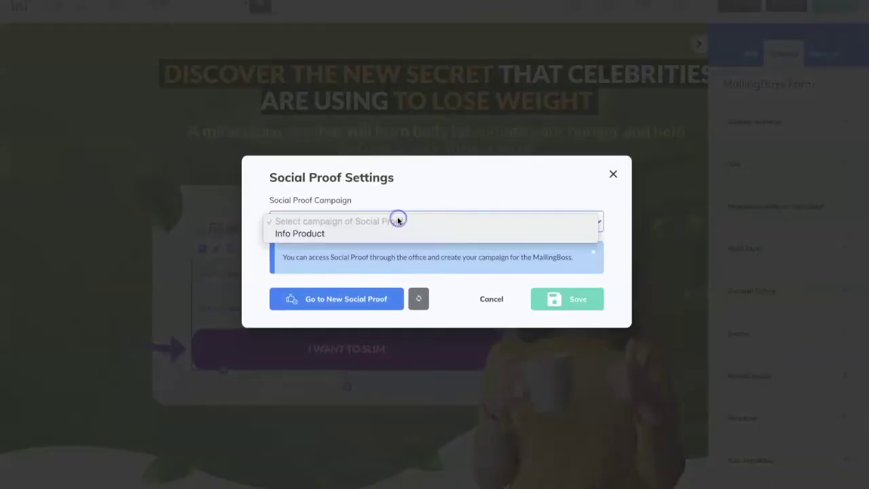
left_click(350, 234)
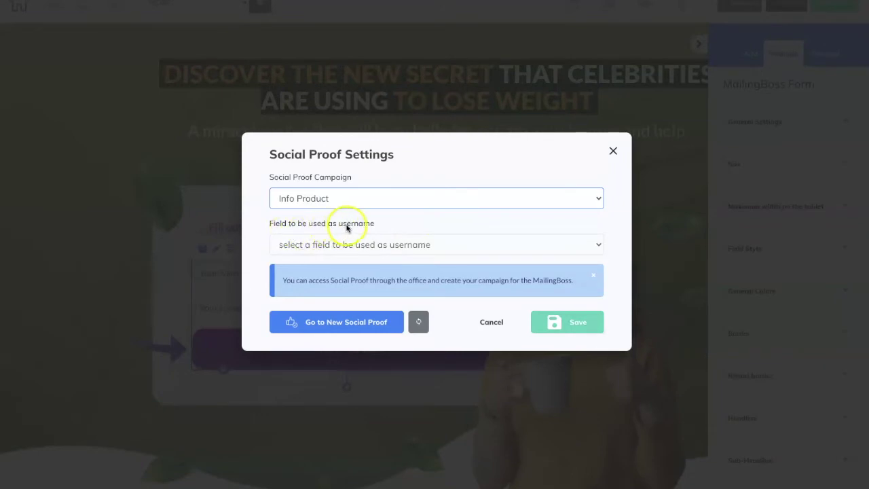
left_click(428, 246)
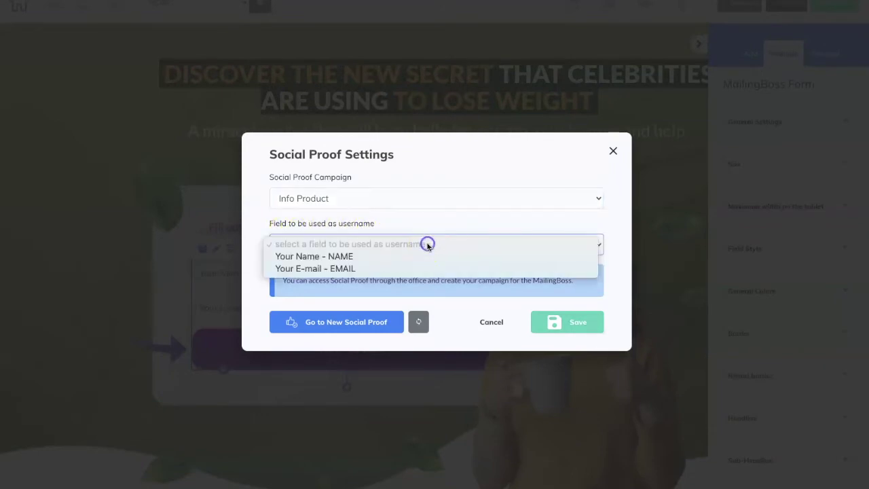
left_click(328, 257)
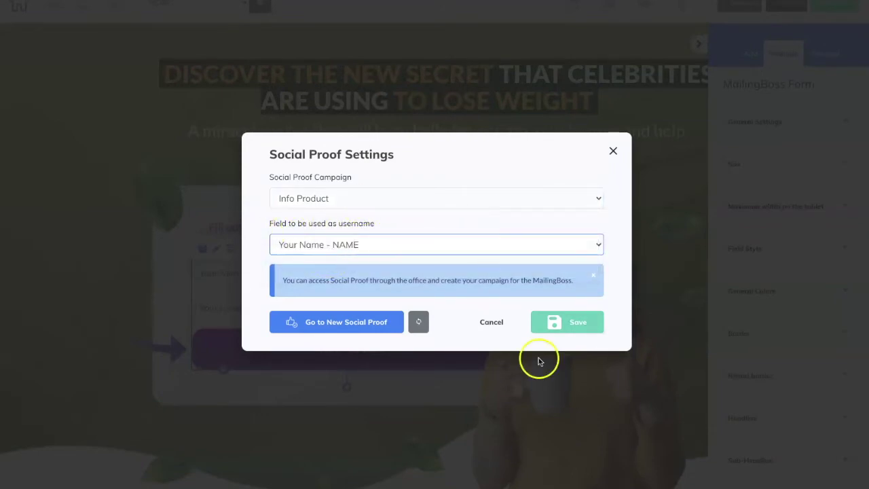
left_click(587, 324)
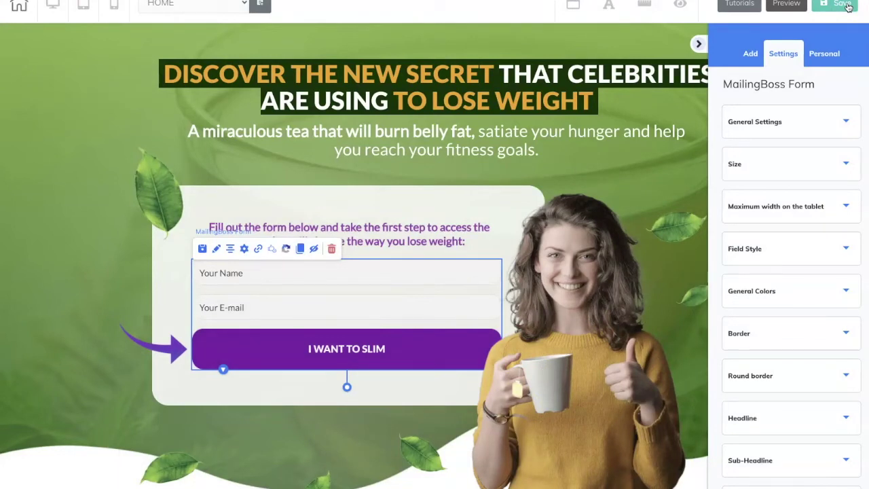
- Save the Home page and publish the site, dismissing the 'It's Done!' message
left_click(847, 6)
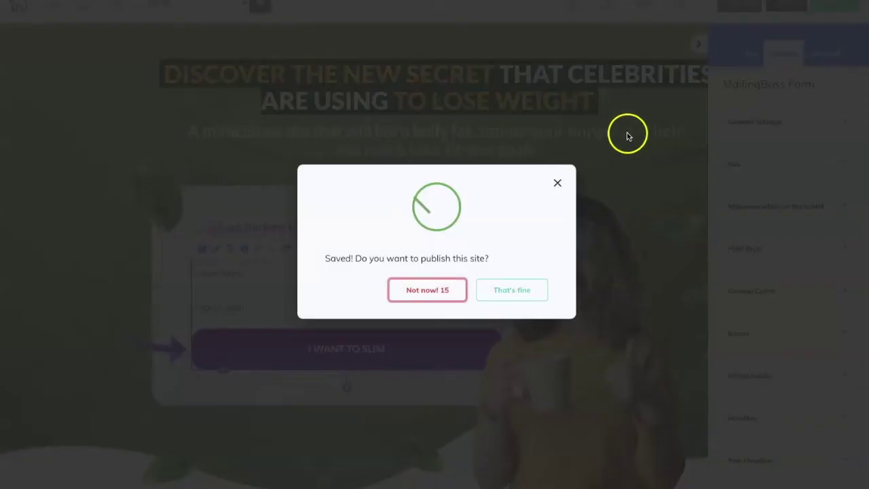
left_click(530, 293)
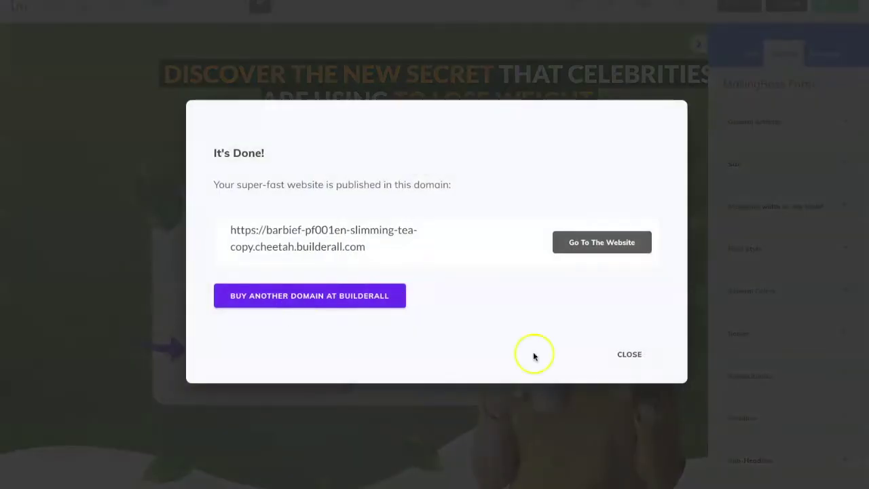
left_click(632, 353)
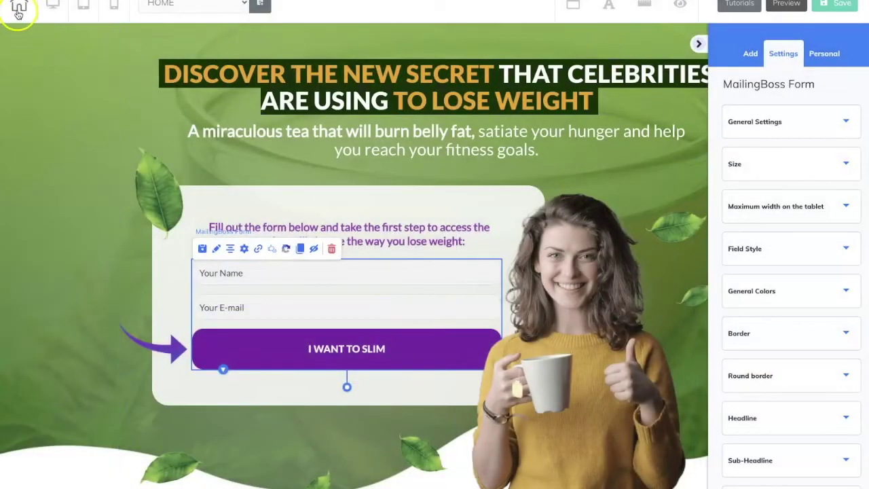
- Save and exit the editor, then republish the Slimming Tea site
left_click(16, 8)
left_click(462, 259)
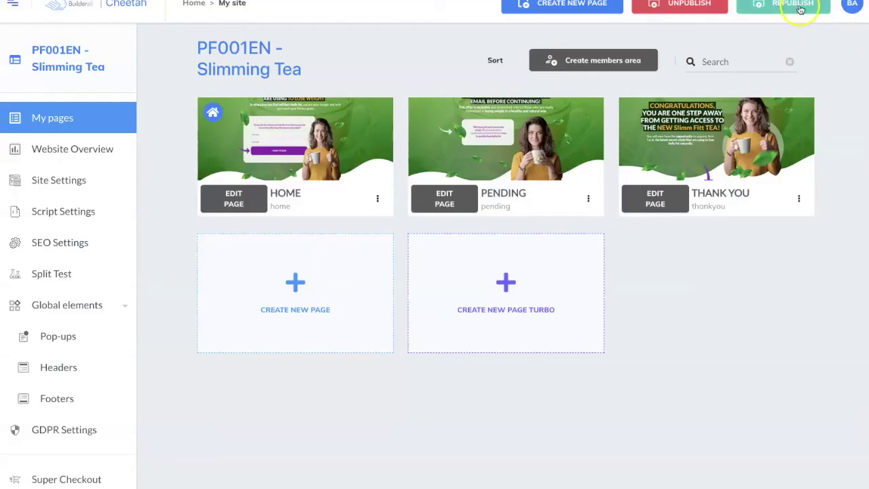
left_click(801, 8)
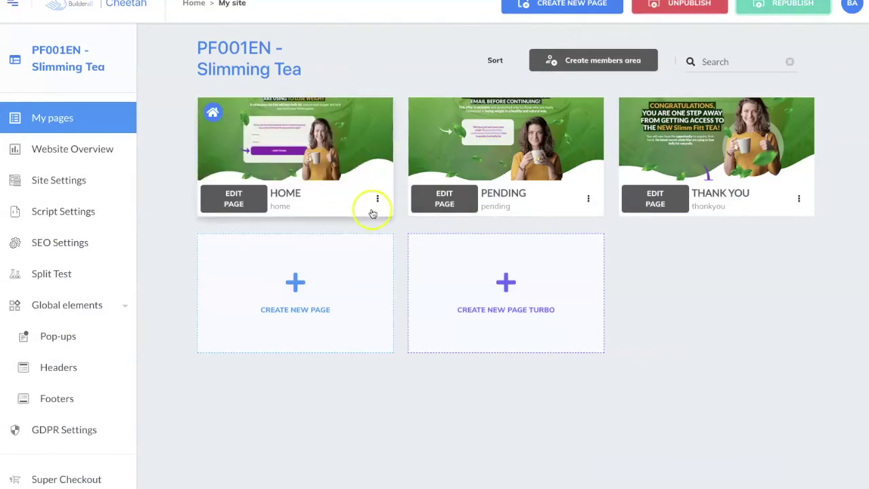
- Open the live HOME page and submit the opt-in form with a test name and e-mail
left_click(377, 199)
left_click(337, 250)
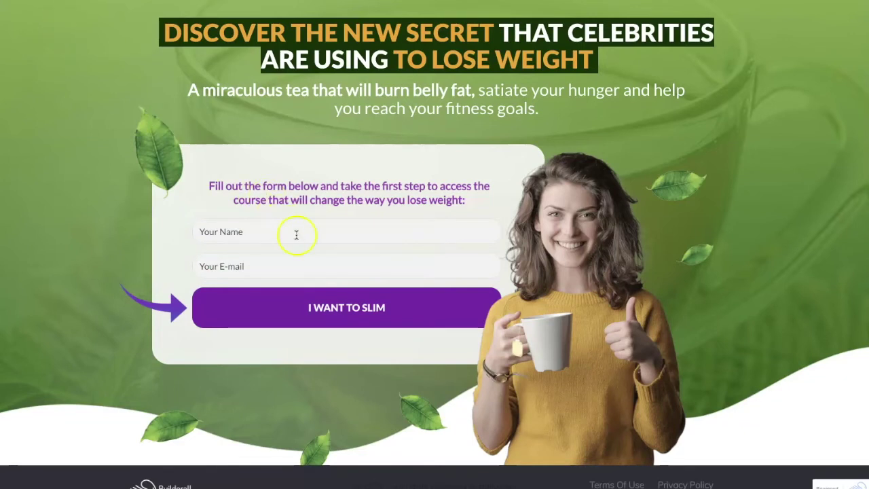
left_click(275, 226)
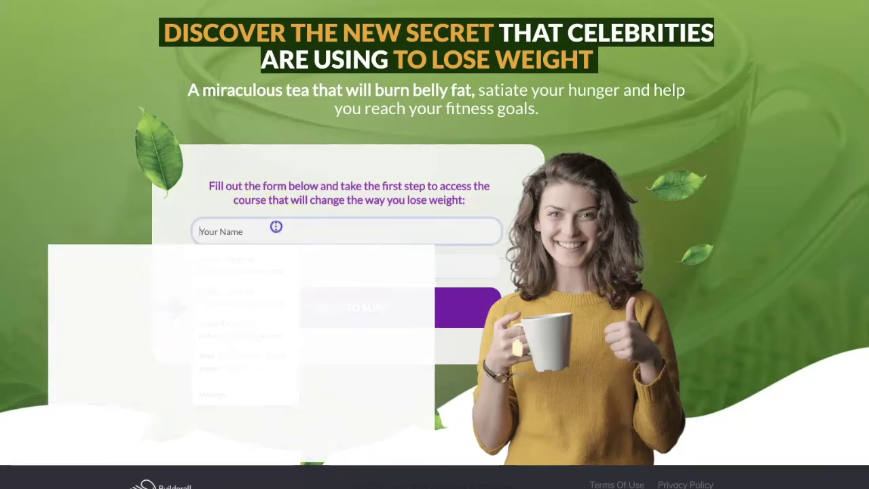
type("Barbie")
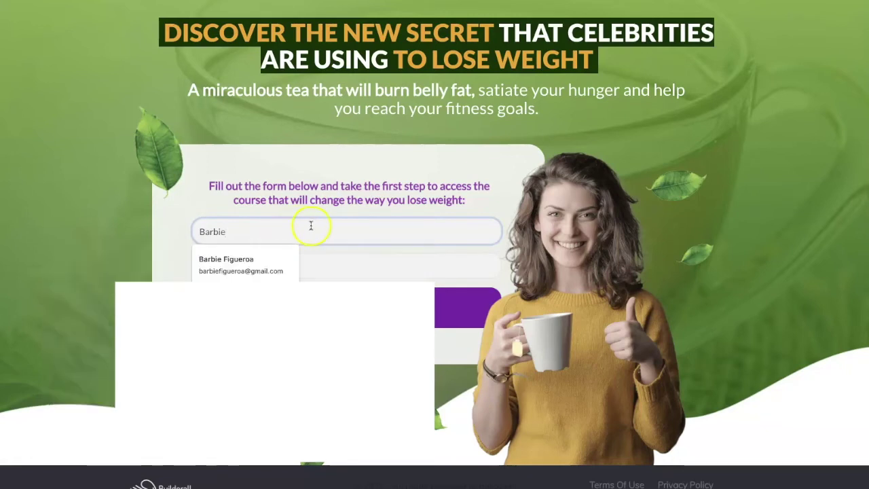
left_click(355, 264)
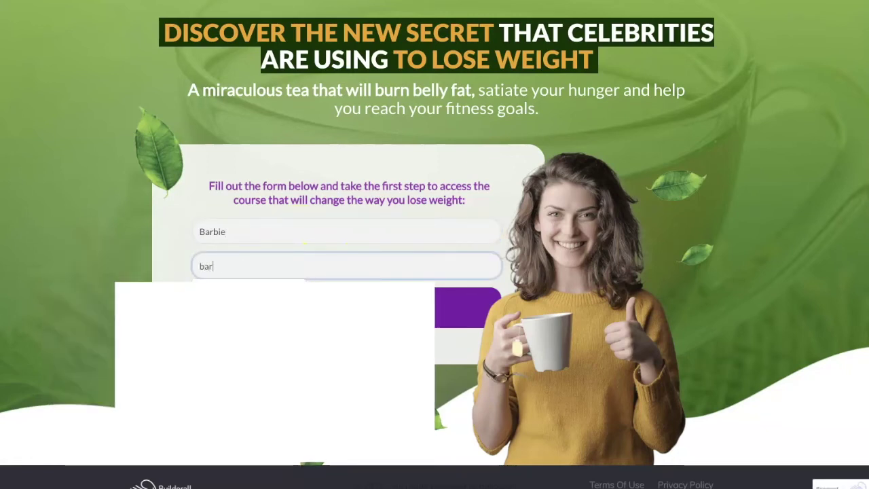
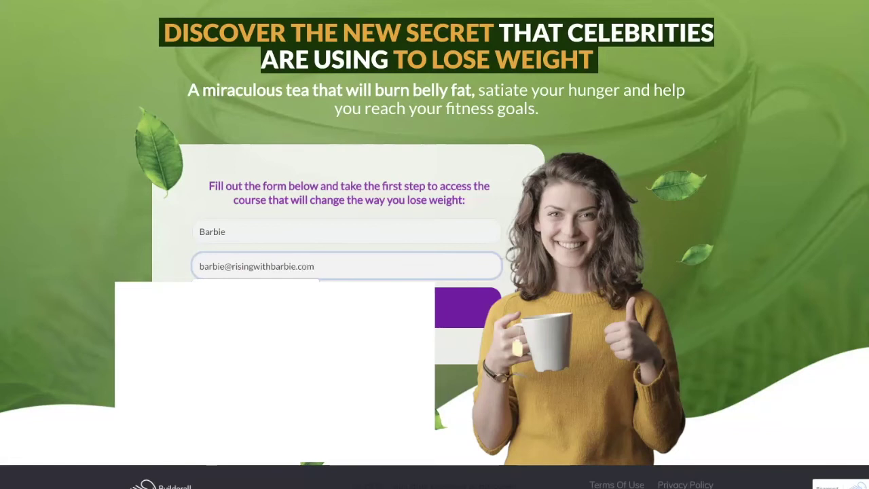
left_click(357, 352)
left_click(330, 308)
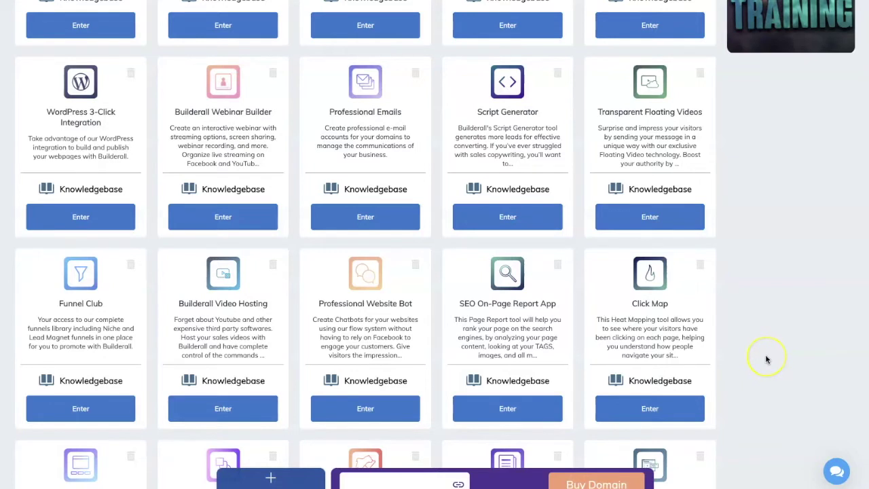
scroll(765, 360, "up", 1)
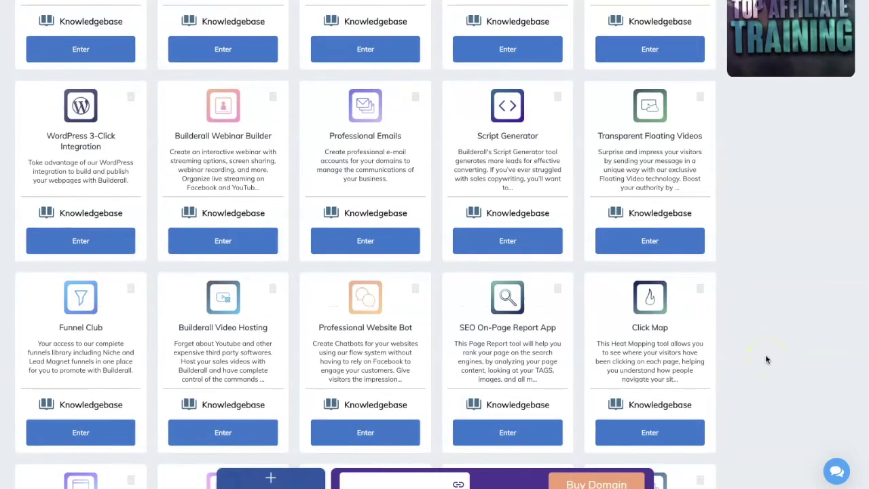
- Open Professional Emails and access webmail for the first domain's e-mail account
left_click(366, 244)
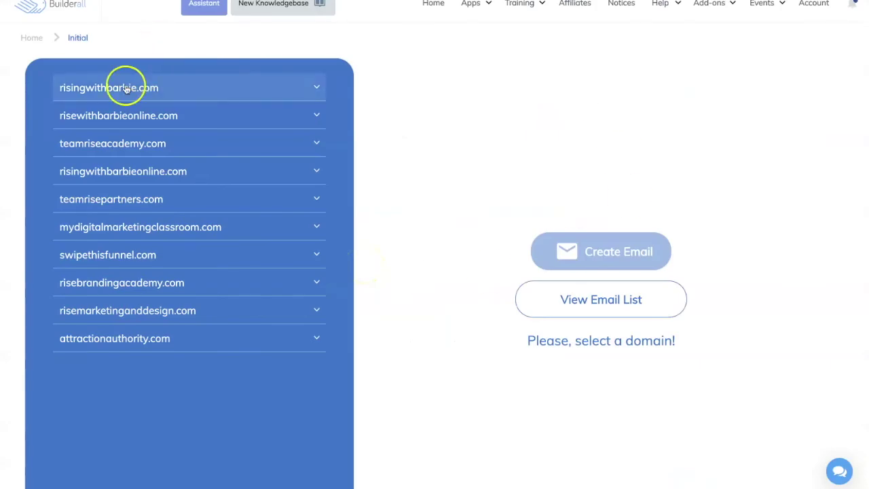
left_click(125, 89)
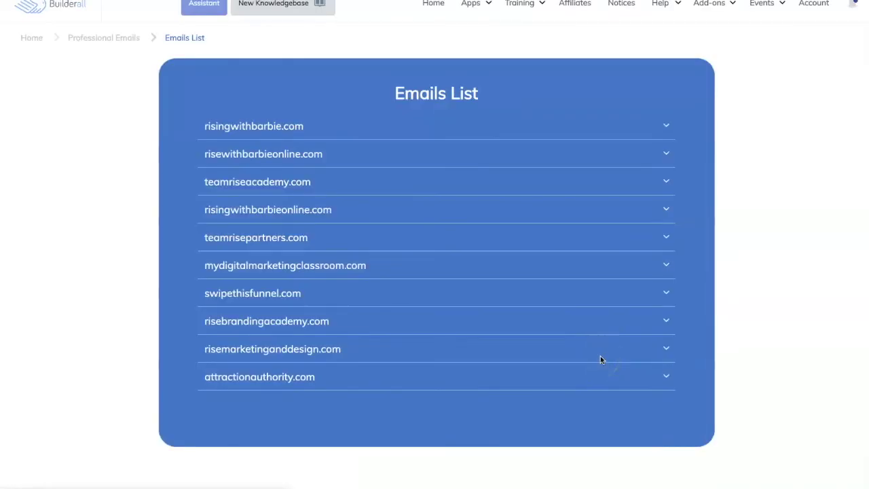
left_click(672, 128)
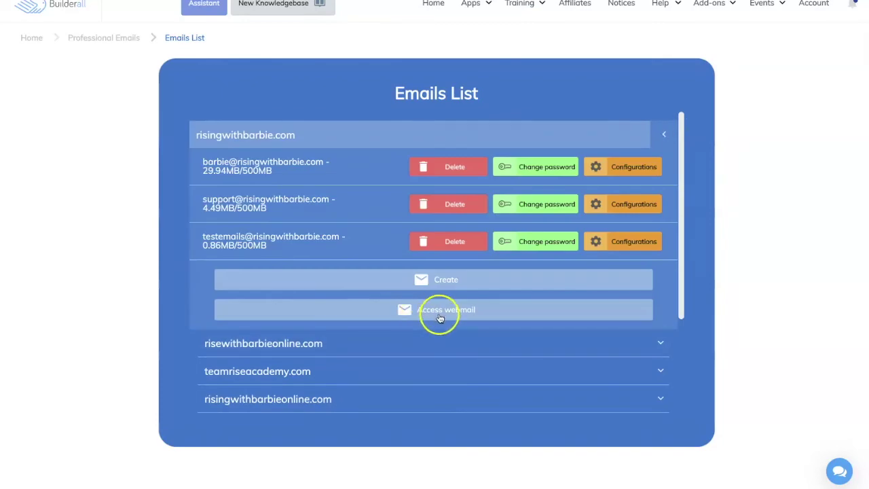
left_click(442, 314)
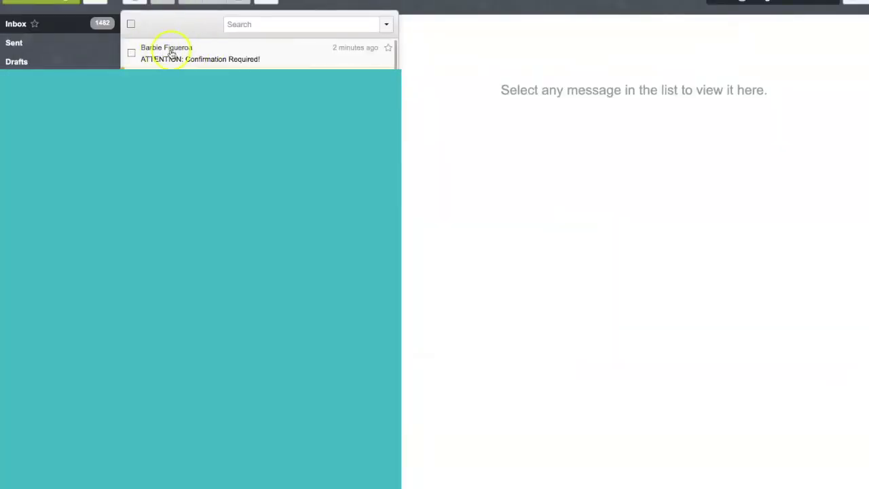
- Open the 'ATTENTION: Confirmation Required!' email and follow its 'I WANT TO LEARN HOW TO LOSE WEIGHT NOW' link
left_click(262, 60)
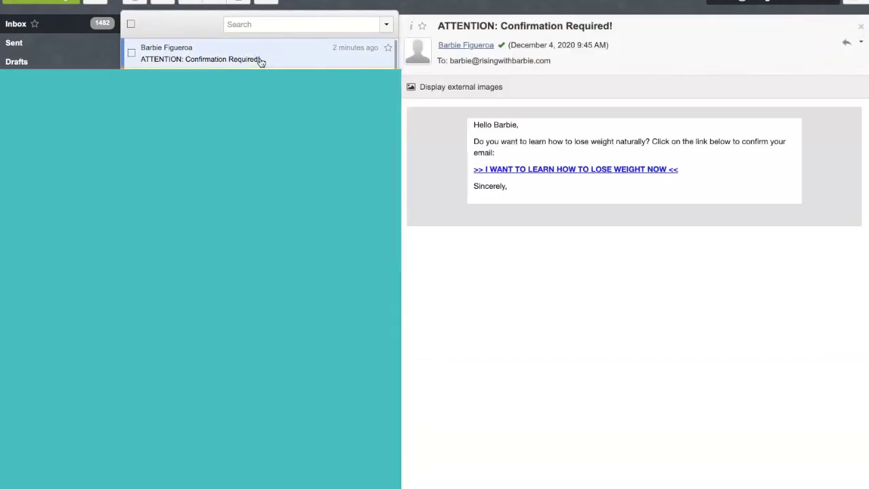
left_click(542, 209)
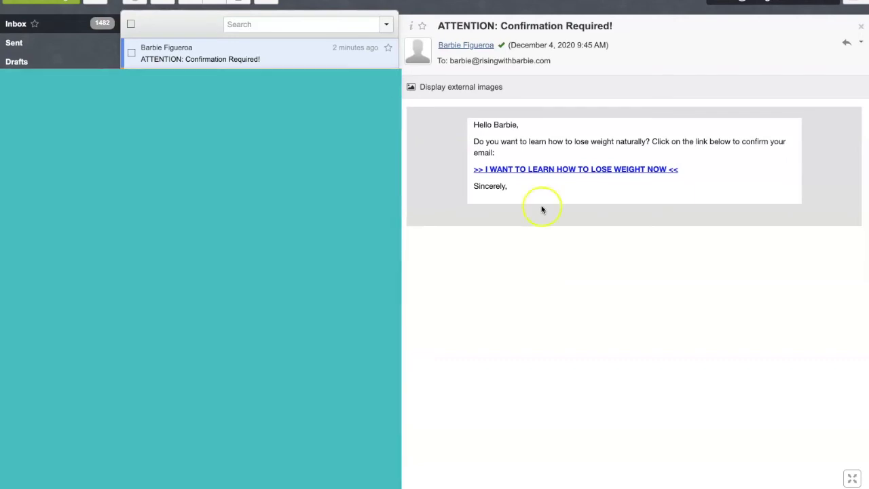
left_click(613, 171)
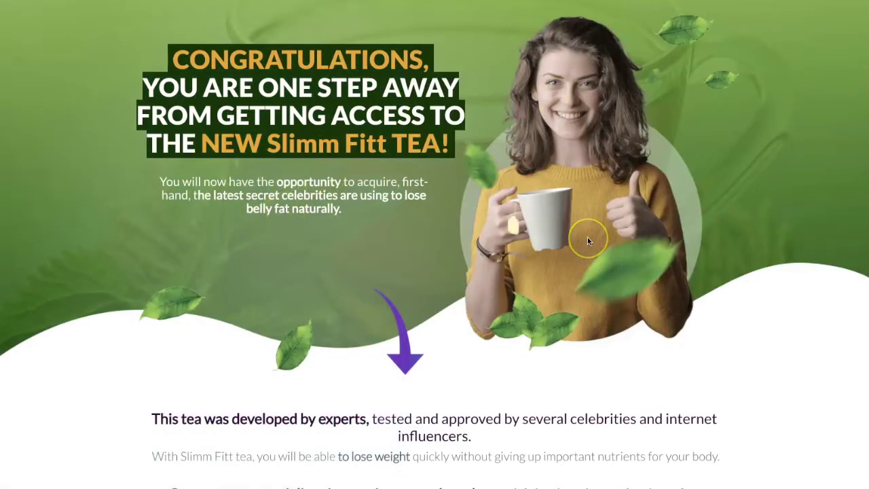
scroll(588, 241, "down", 15)
scroll(588, 241, "up", 8)
scroll(588, 241, "up", 6)
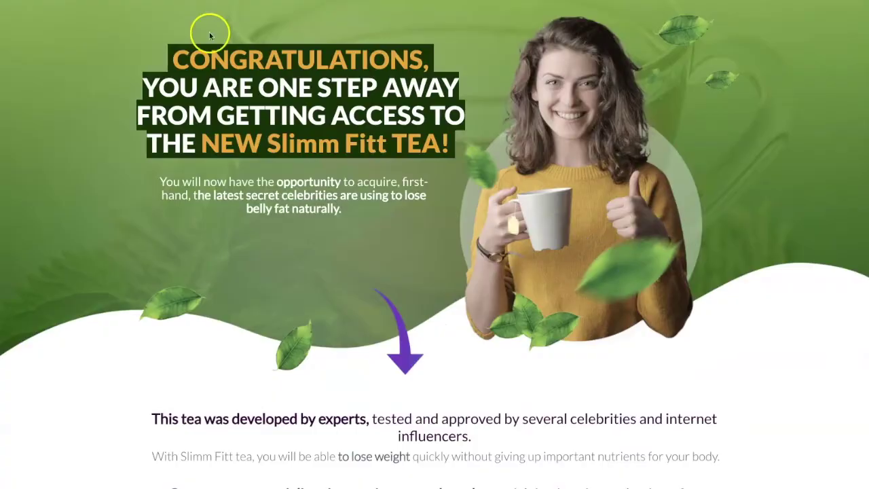